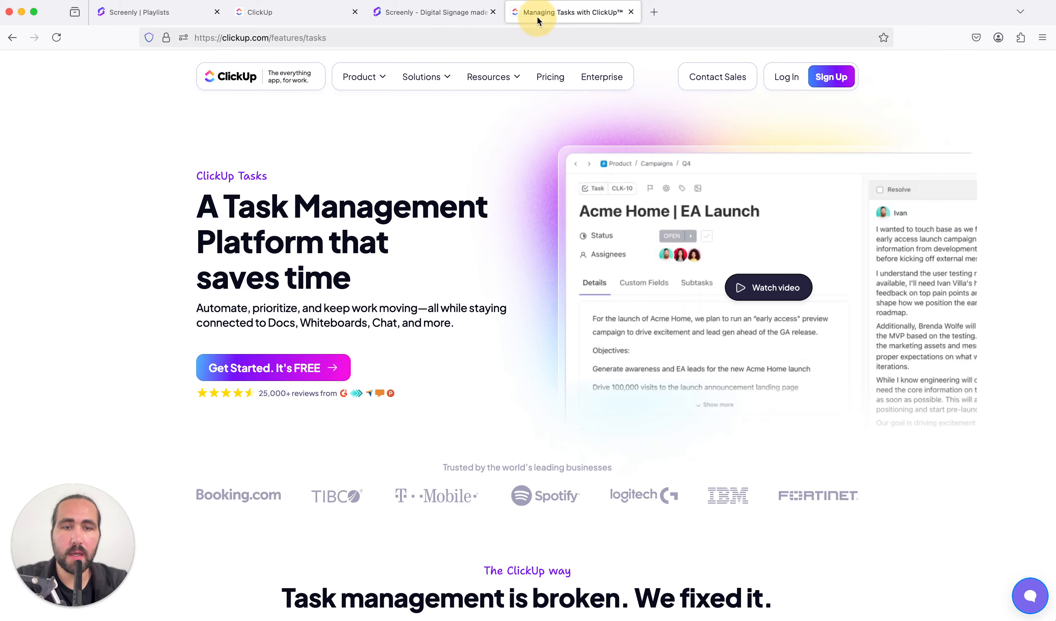
Skim the ClickUp Tasks feature page down to its ClickUp AI section and return to its heading
scroll(409, 250, down, 2)
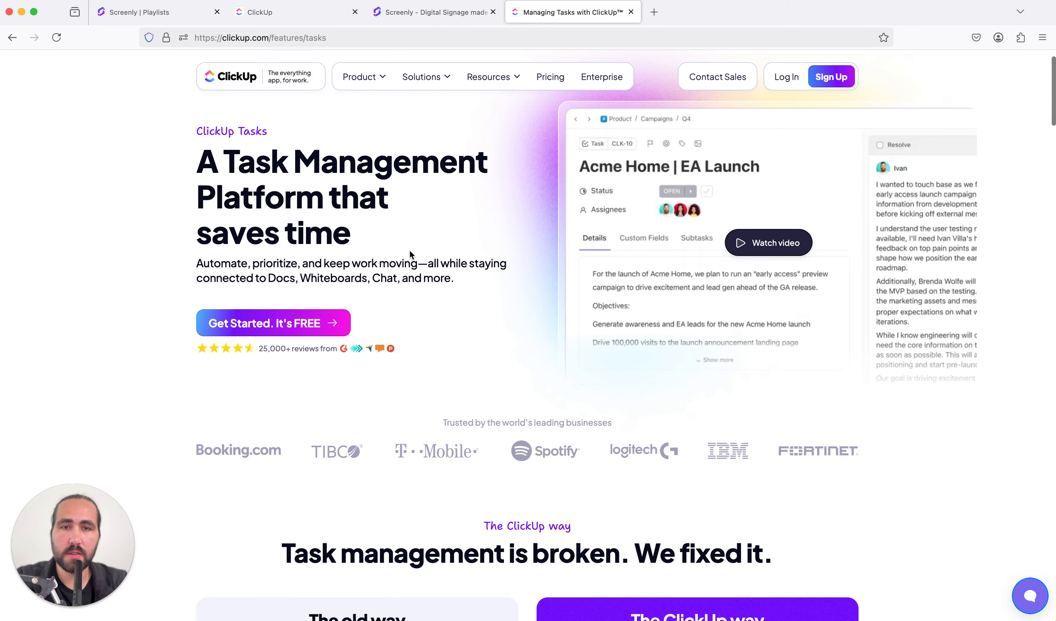
scroll(410, 251, down, 2)
scroll(409, 250, up, 3)
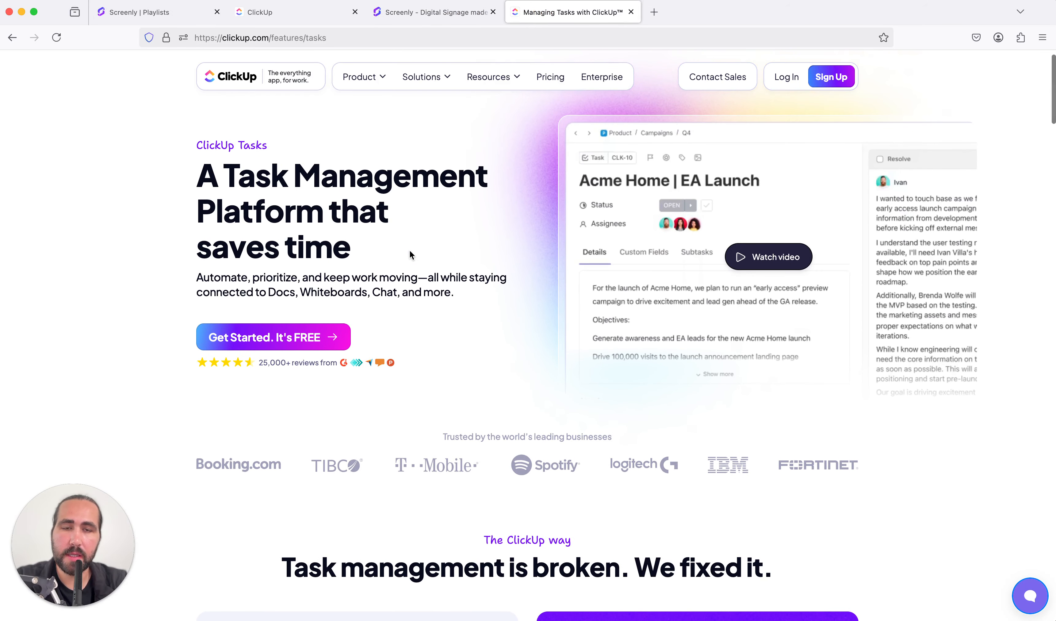
scroll(409, 250, down, 10)
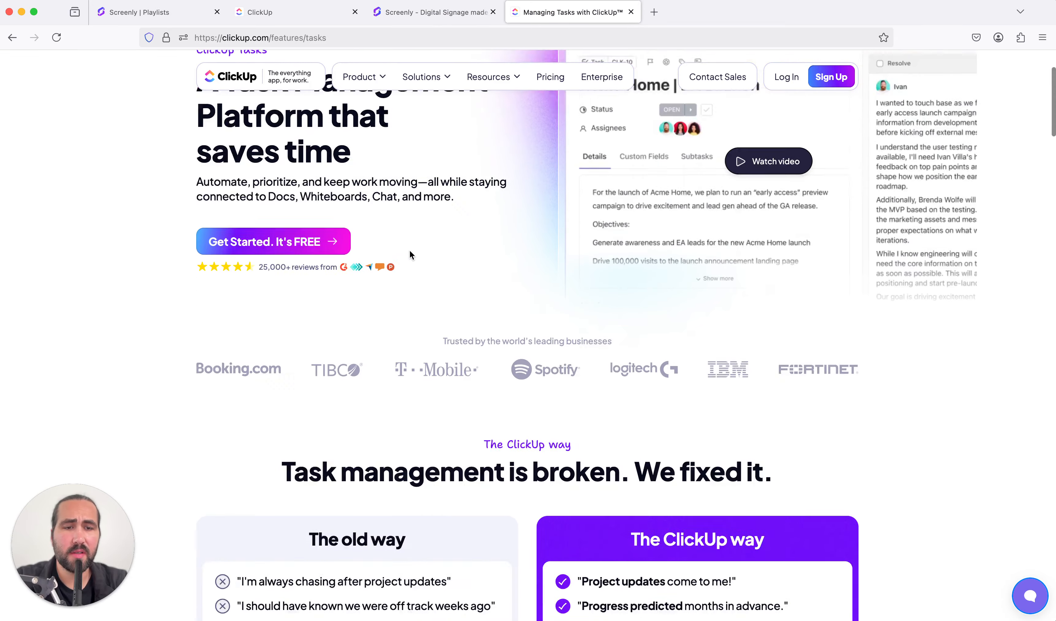
scroll(409, 251, down, 5)
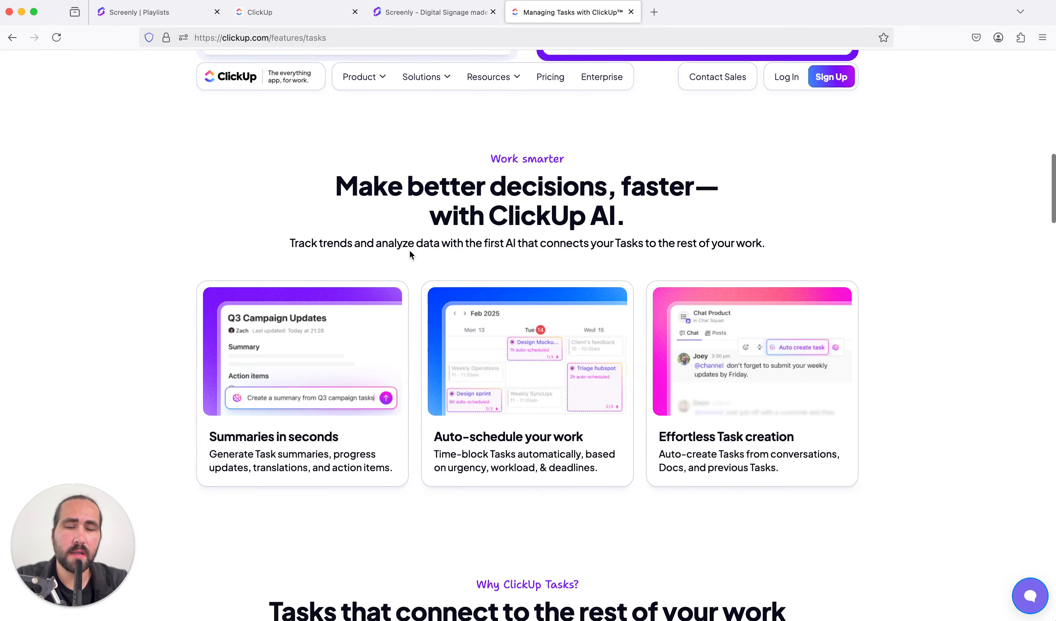
scroll(409, 250, up, 15)
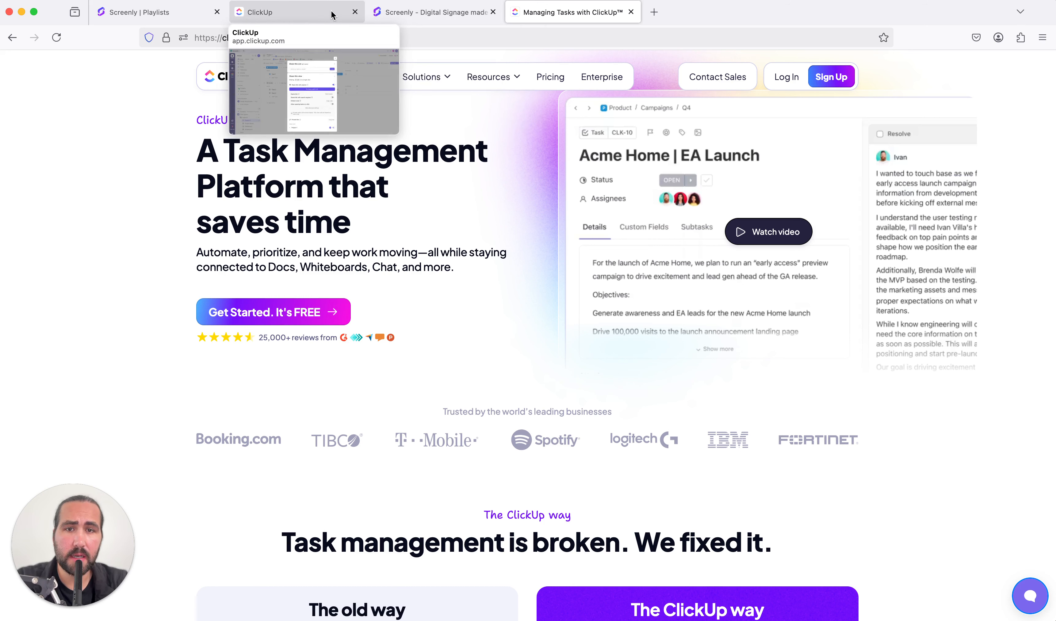
mouse_move(391, 17)
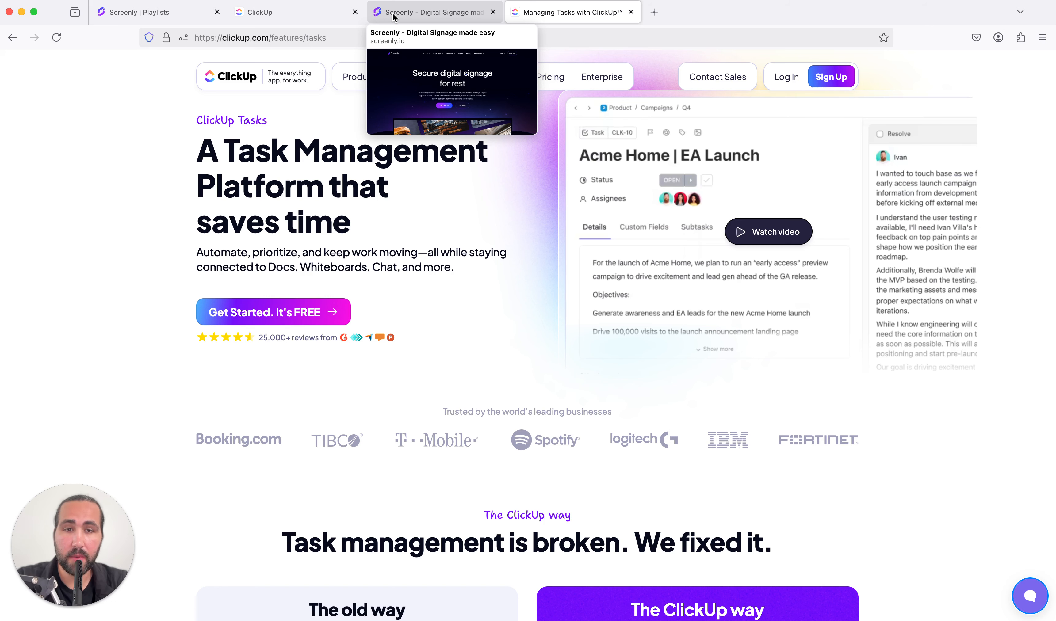
Switch to Screenly, start adding a screen of type Screenly Anywhere, and open its pairing page at anywhere.screenly.io
click(185, 16)
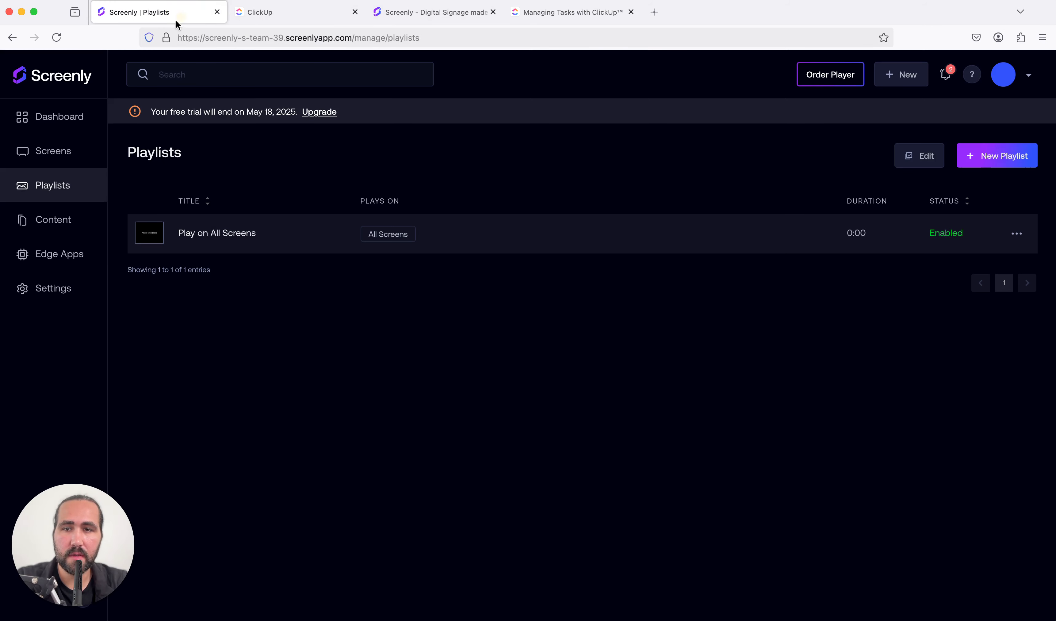
click(64, 152)
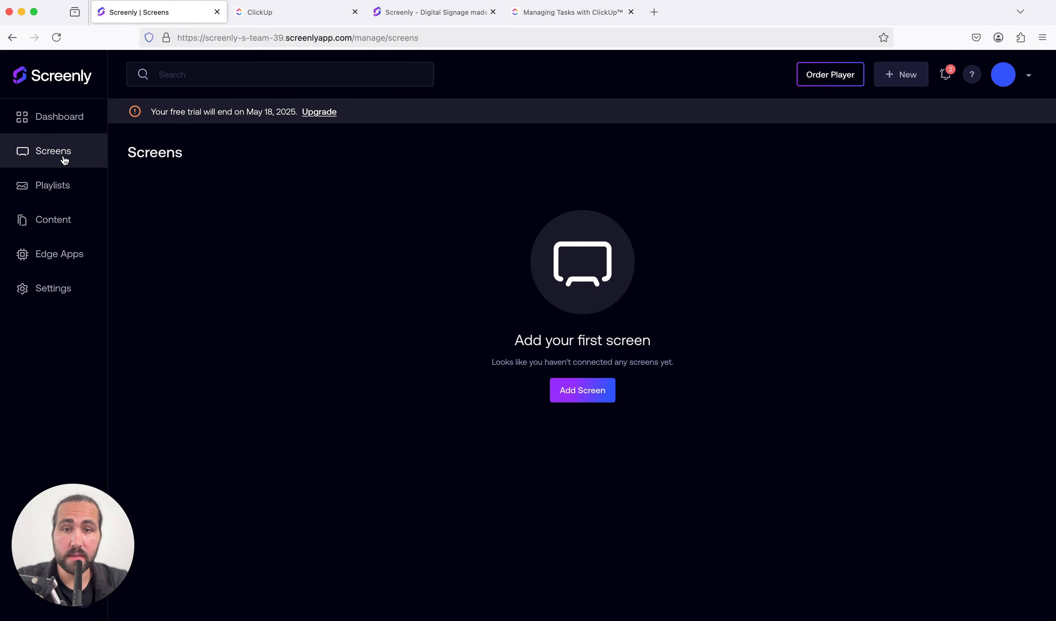
click(601, 395)
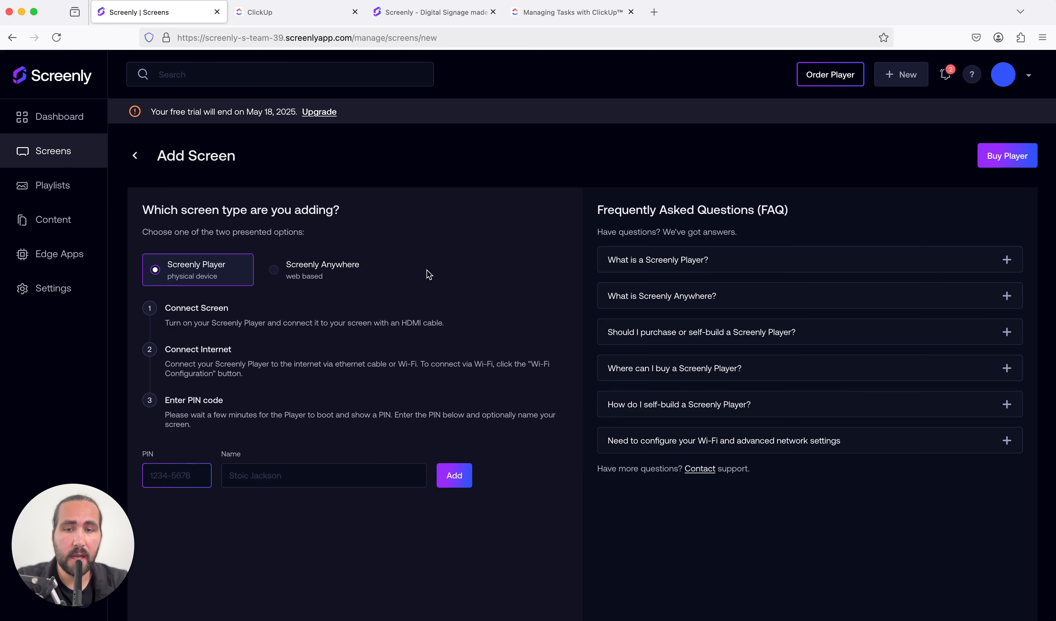
click(278, 274)
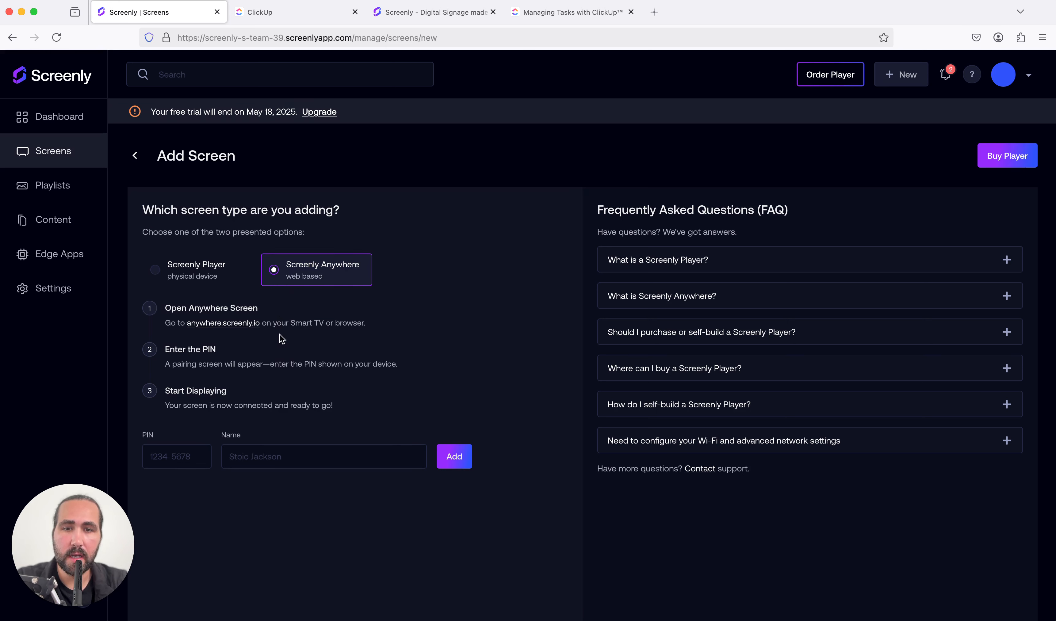
click(244, 325)
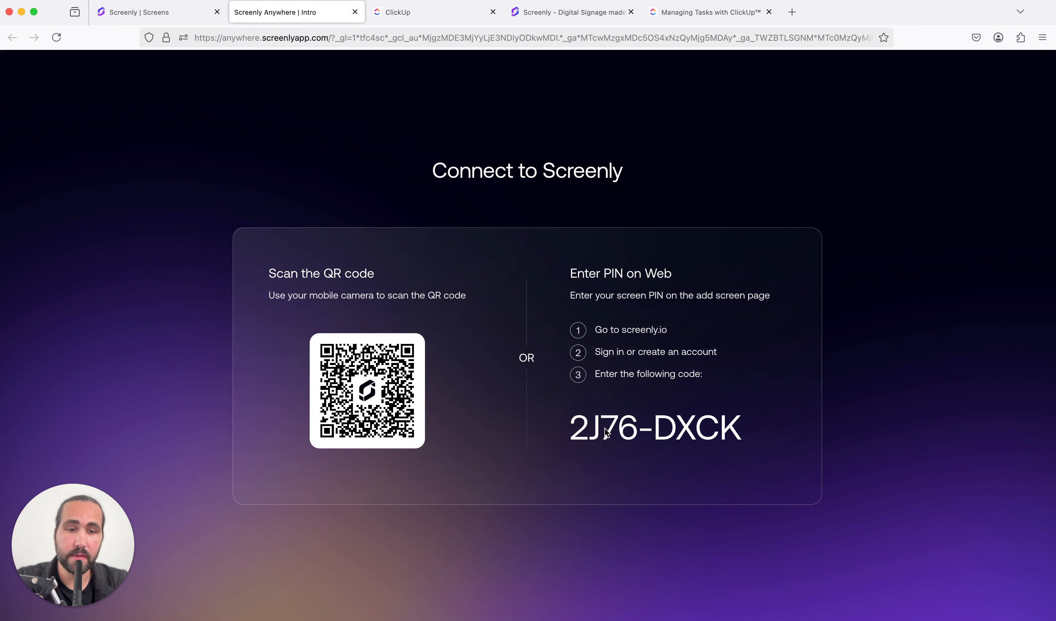
Enter the PIN from the Screenly Anywhere pairing page into the PIN field of the Add Screen form
click(176, 18)
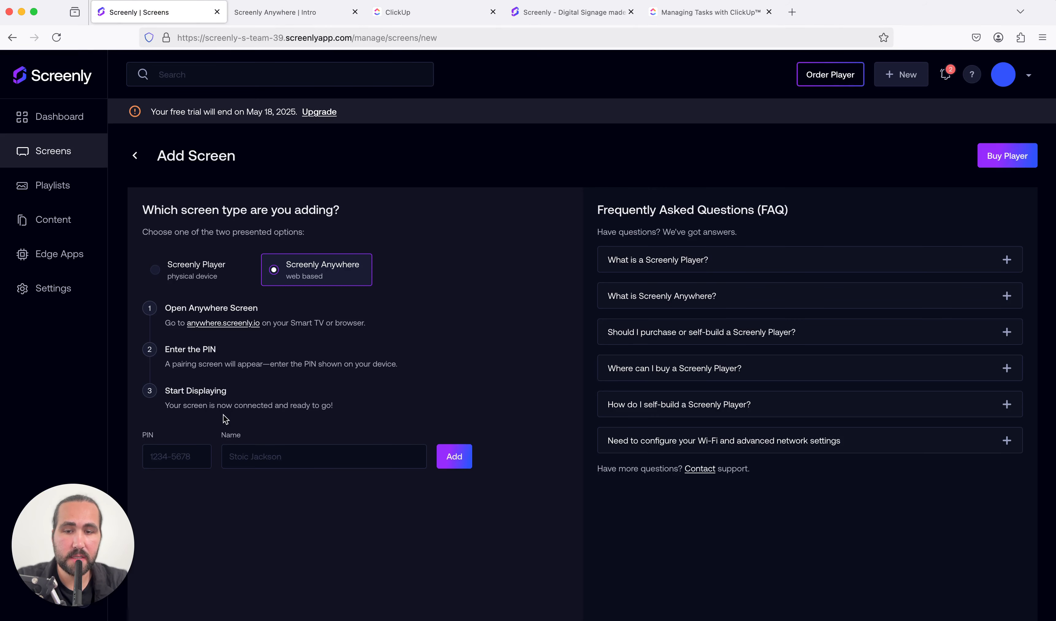
click(197, 449)
text(2J76)
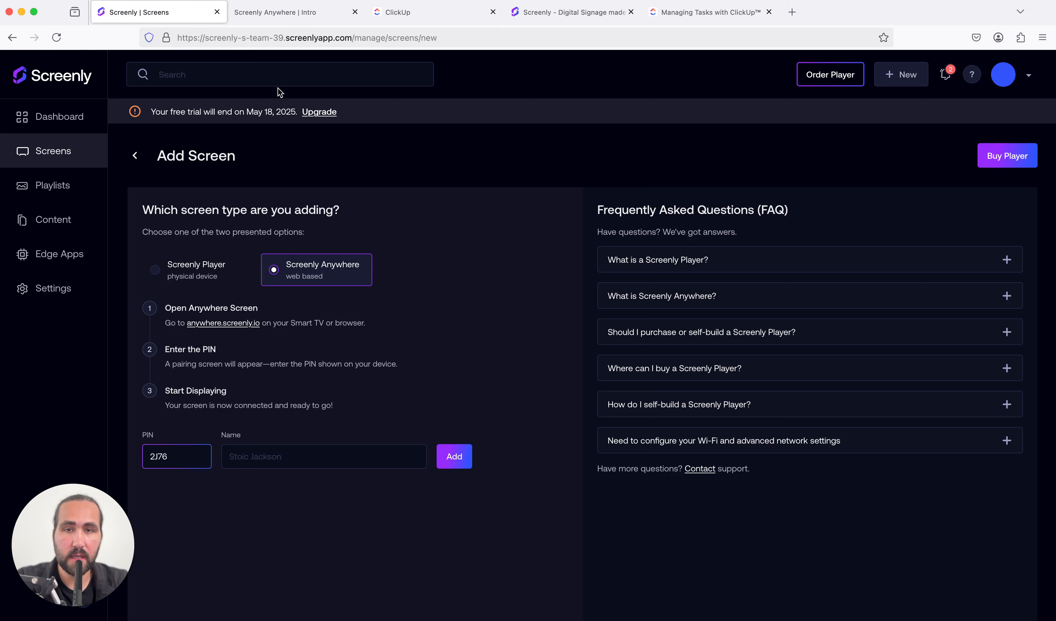
click(300, 21)
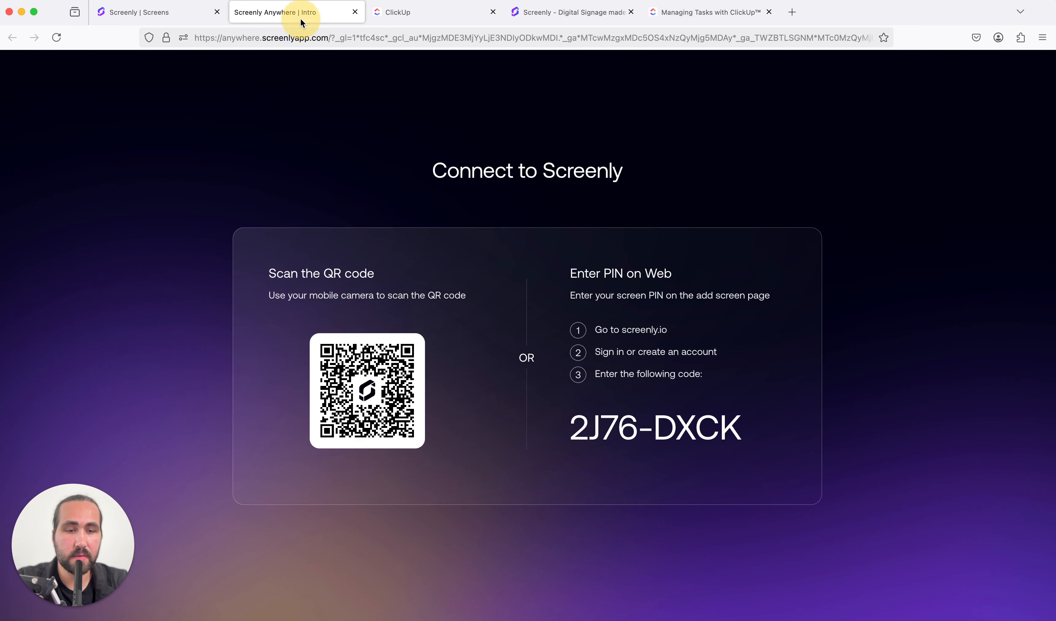
click(150, 22)
text(J76)
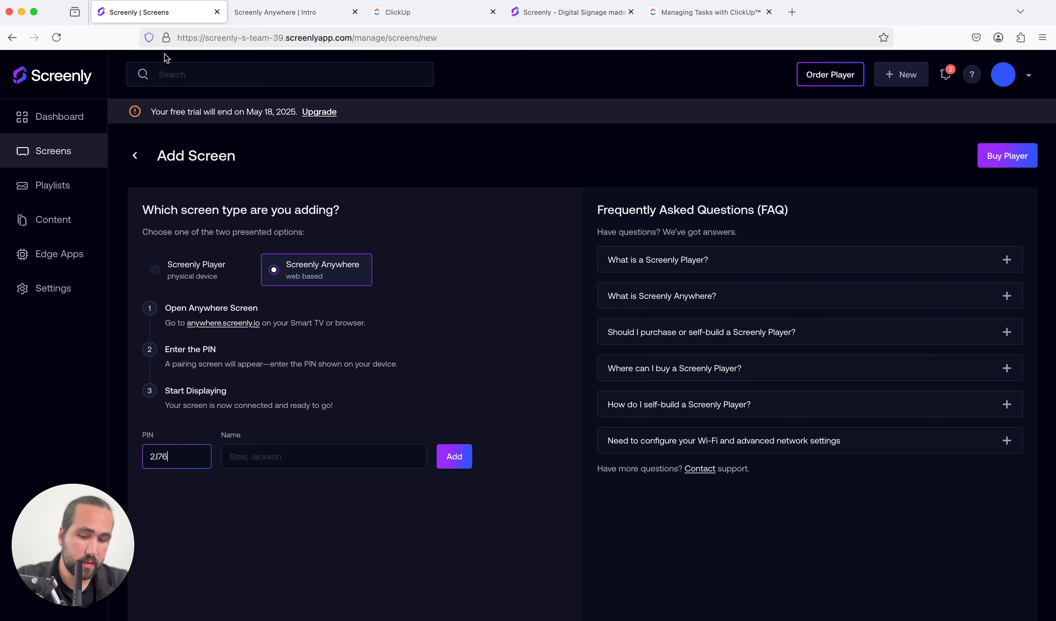
text(-DXCK)
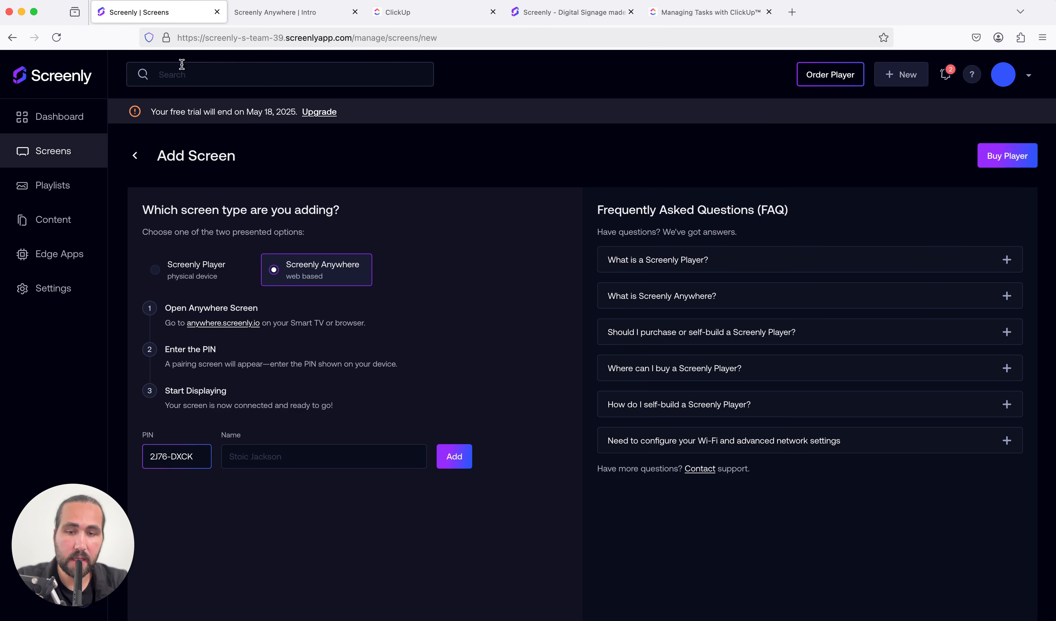
Name the new screen Test Screen, add it, and open the list of screens
click(323, 456)
text(Test)
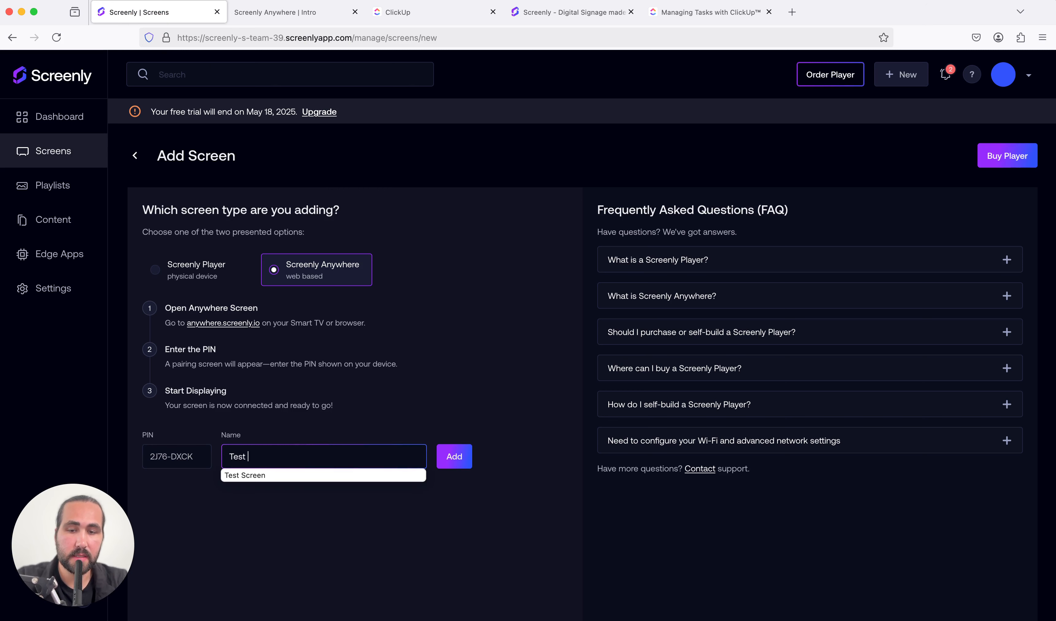
text( Screen)
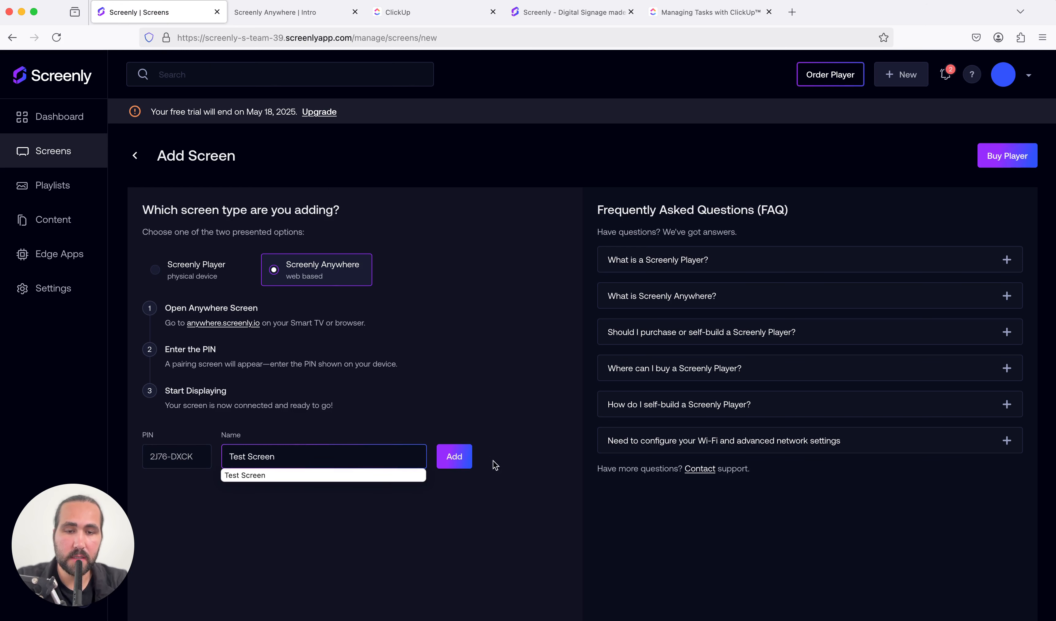
click(465, 460)
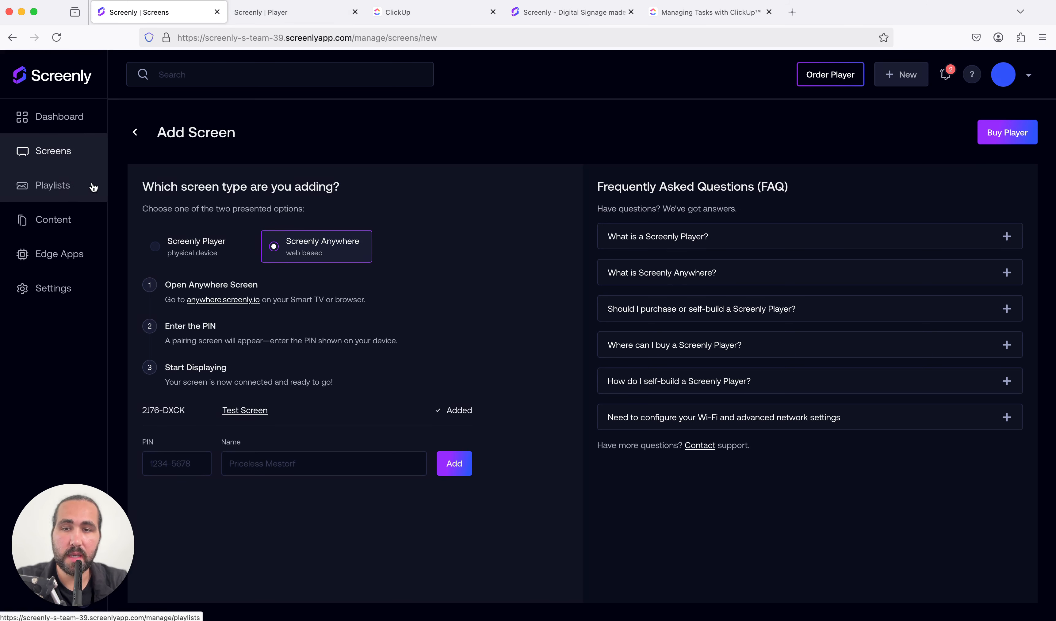
click(82, 157)
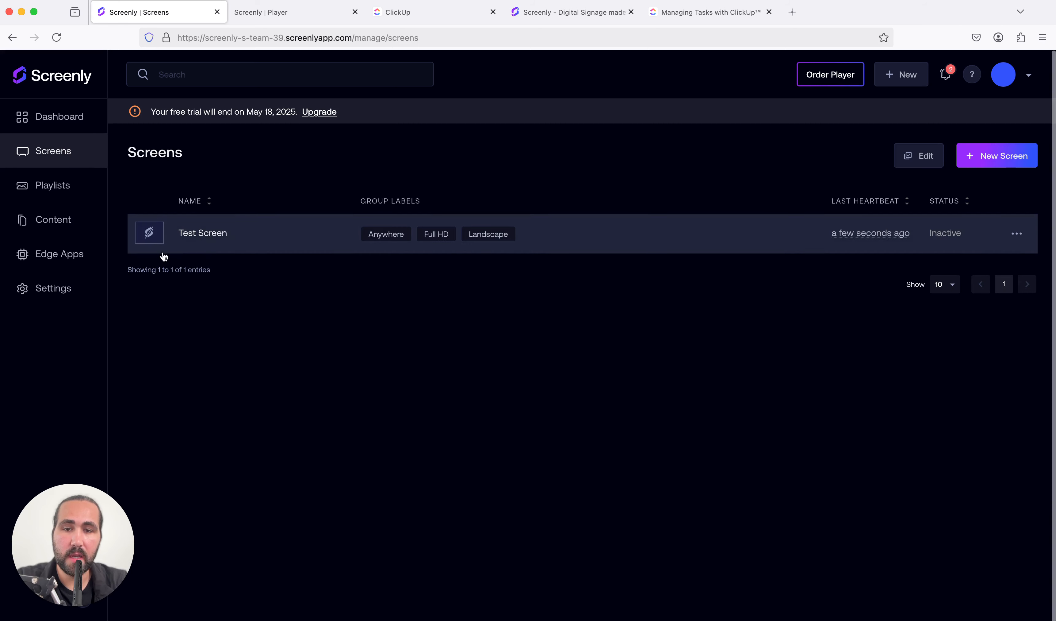
Switch to ClickUp and copy the public link that shares Project 1's List view as a single view
click(72, 215)
click(411, 11)
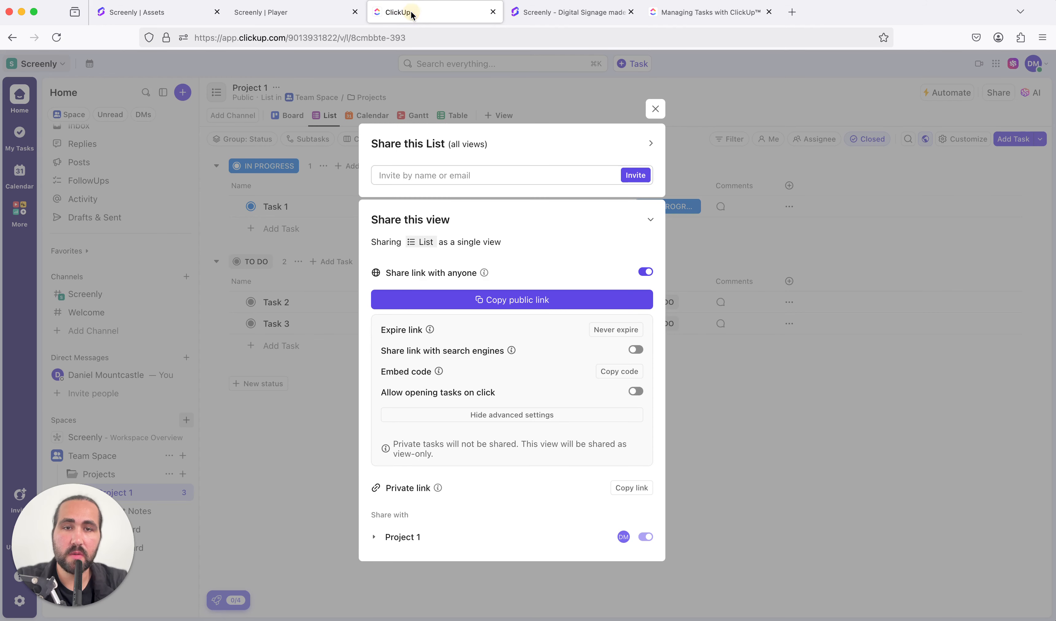
click(655, 109)
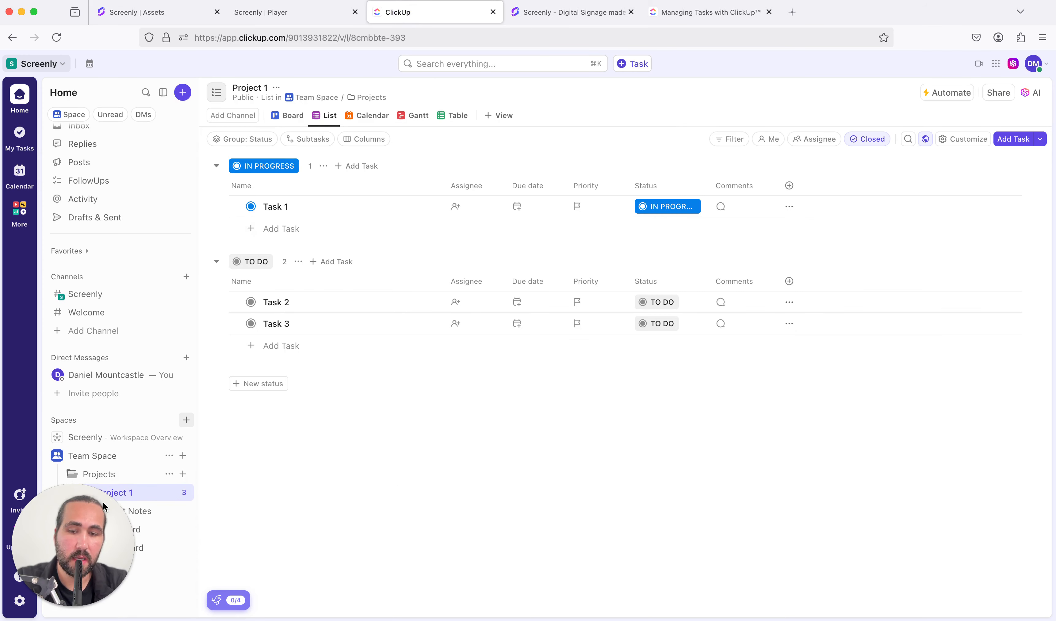
drag(103, 501, 83, 490)
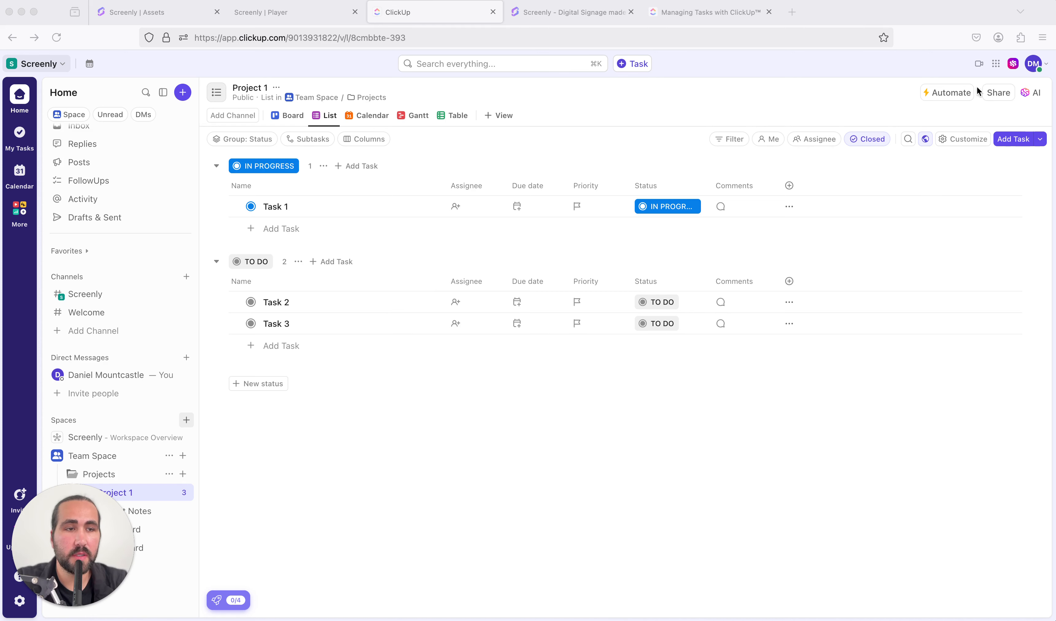
click(997, 93)
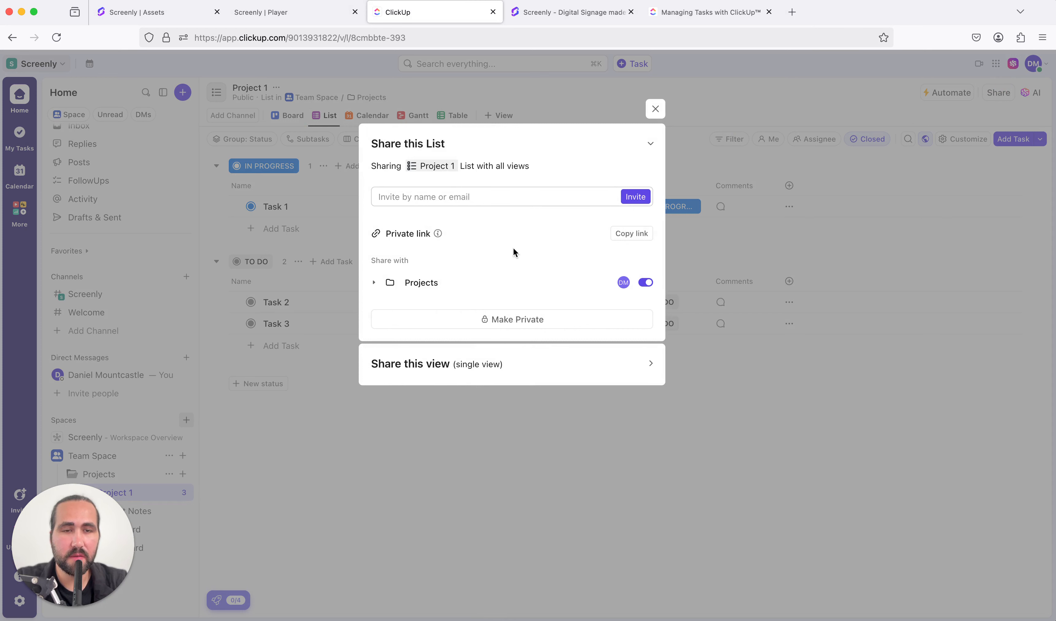
click(511, 366)
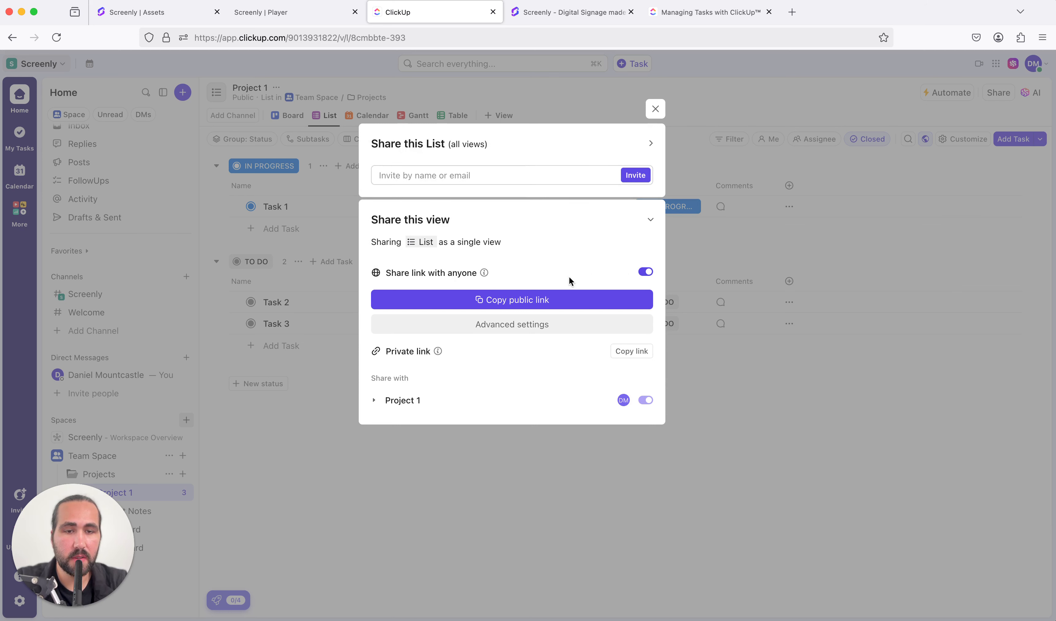
click(539, 301)
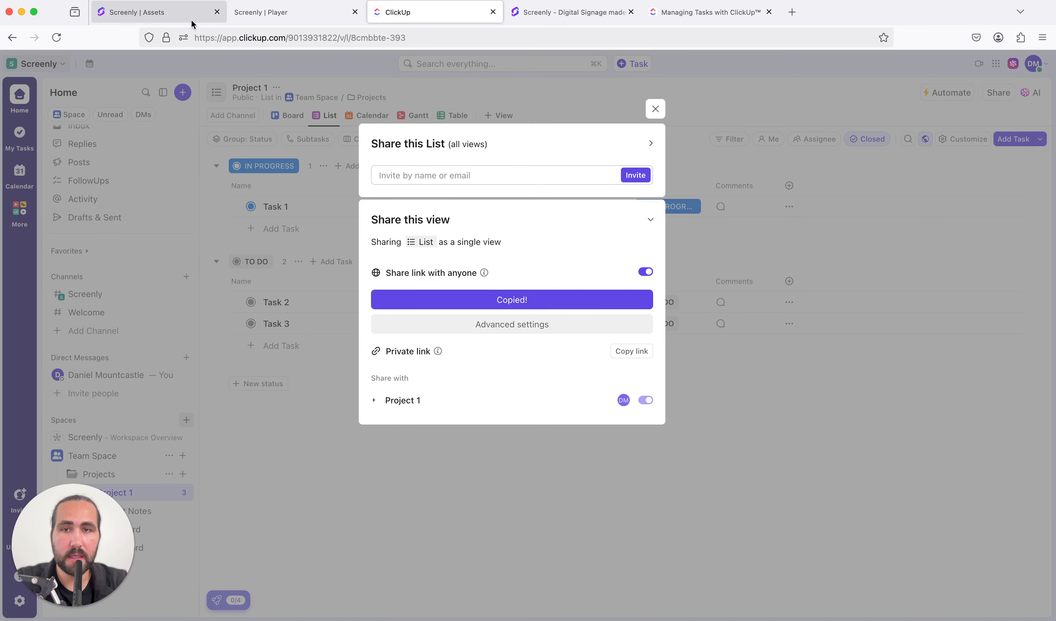
Switch to Screenly and add the copied ClickUp public link as new URL content
click(176, 17)
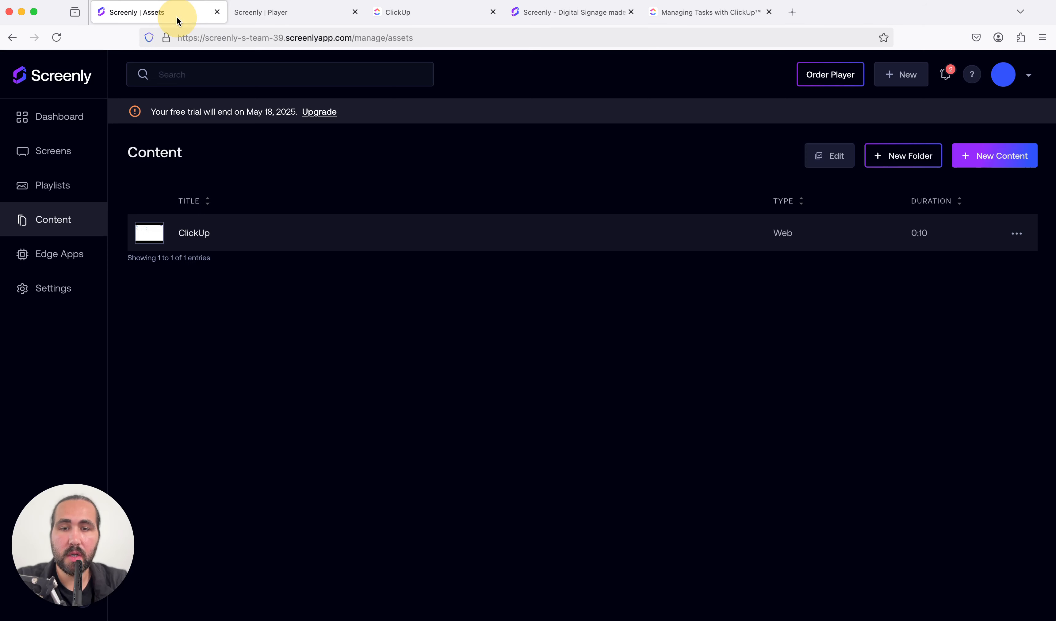
click(44, 228)
click(980, 157)
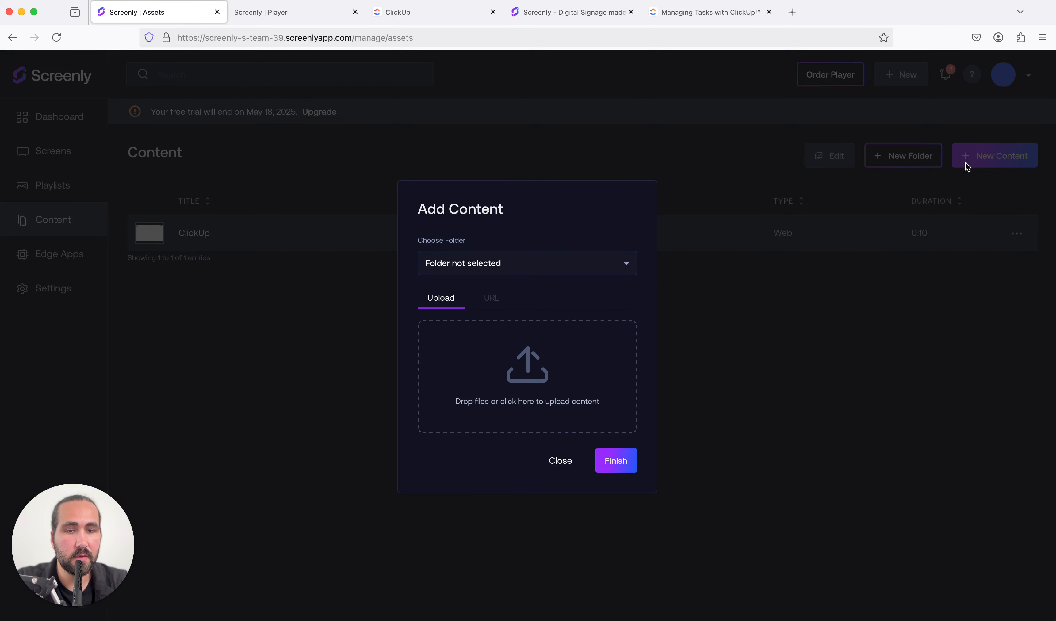
click(495, 299)
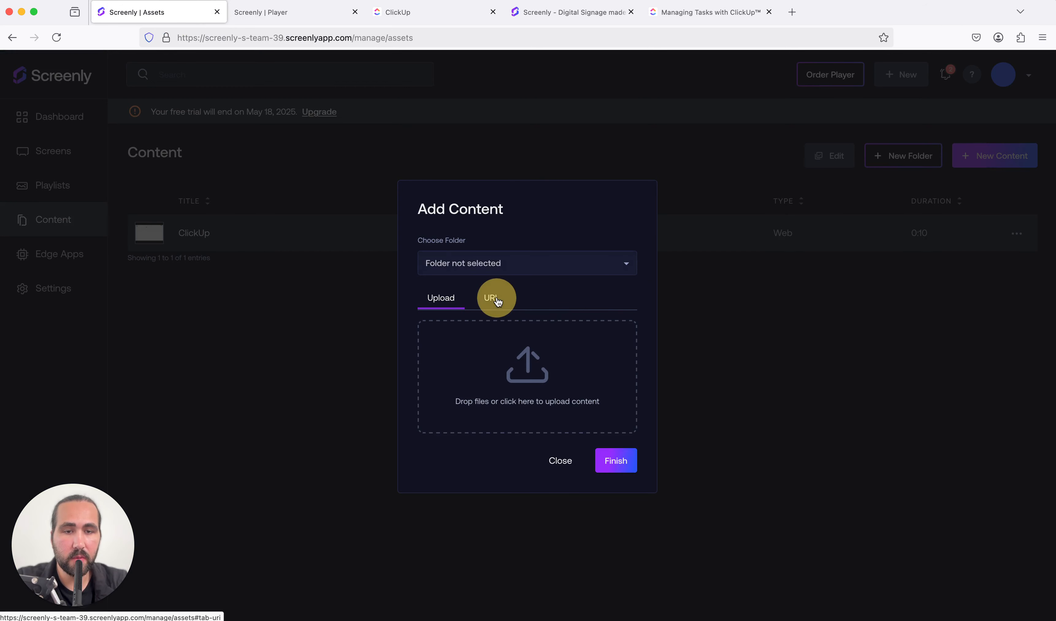
click(486, 361)
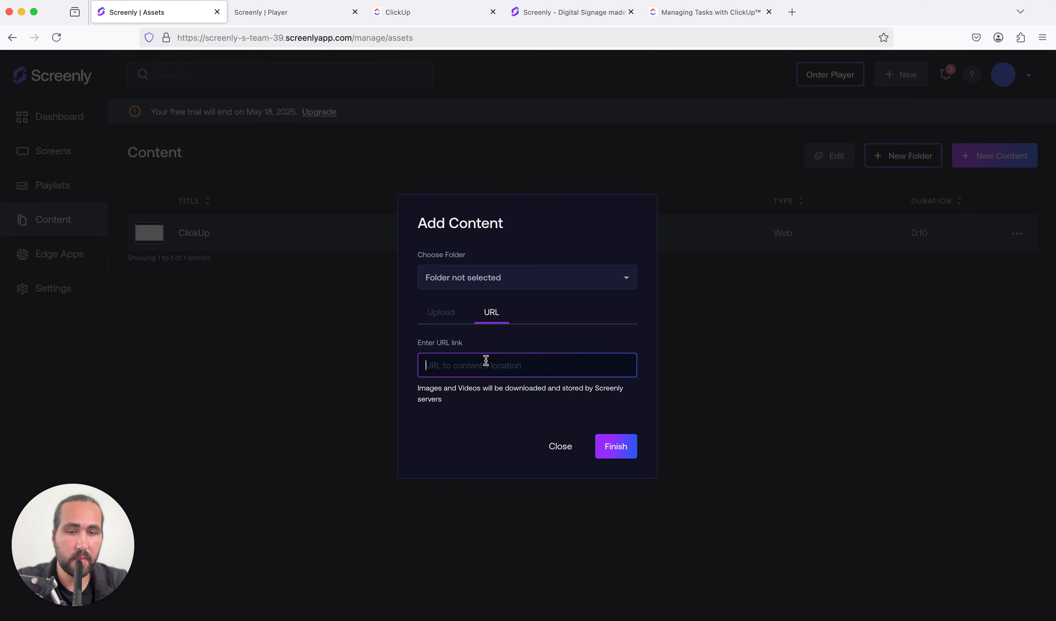
key(super+v)
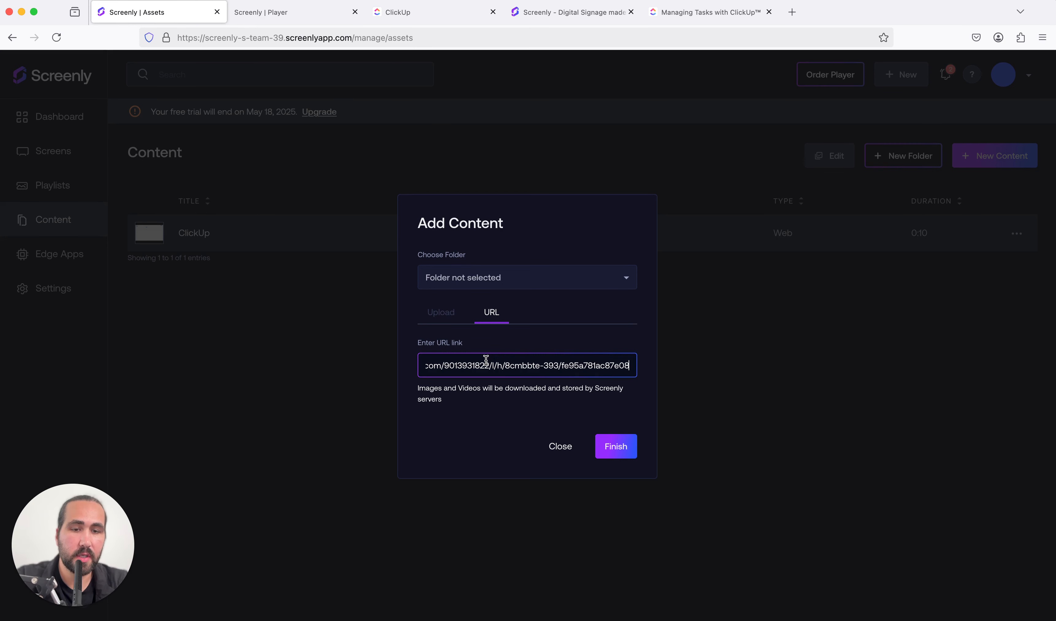
click(608, 444)
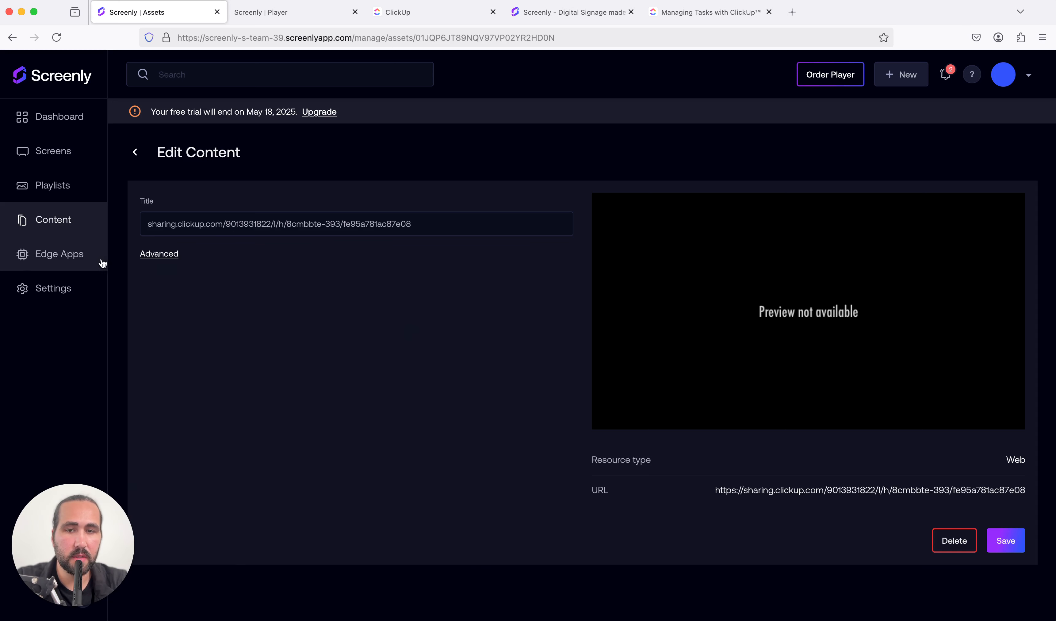
View the preview of the existing ClickUp content item and return to the content list
click(135, 153)
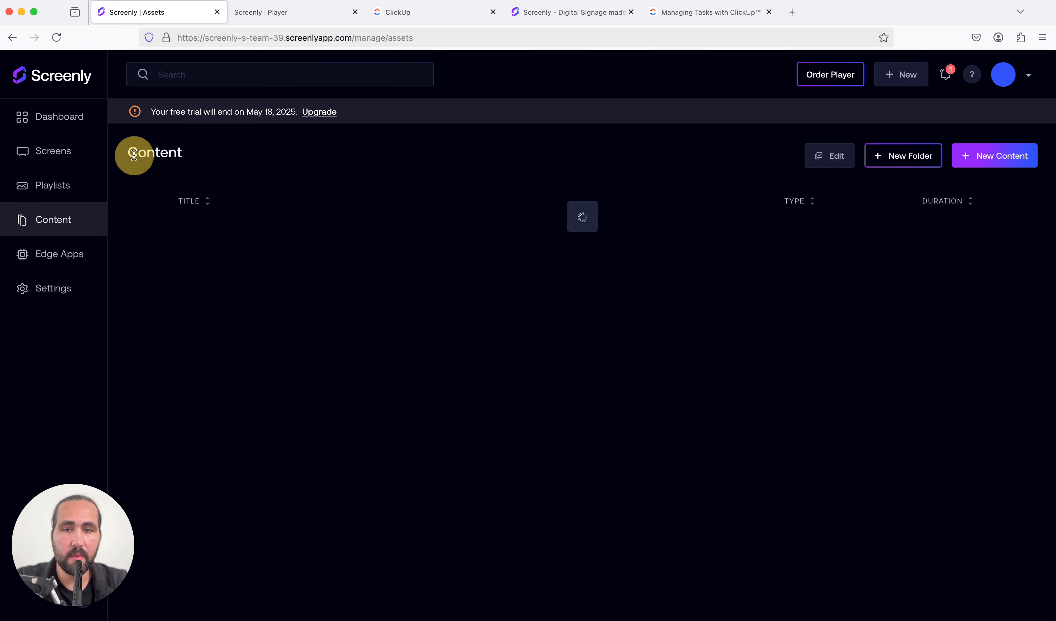
click(193, 272)
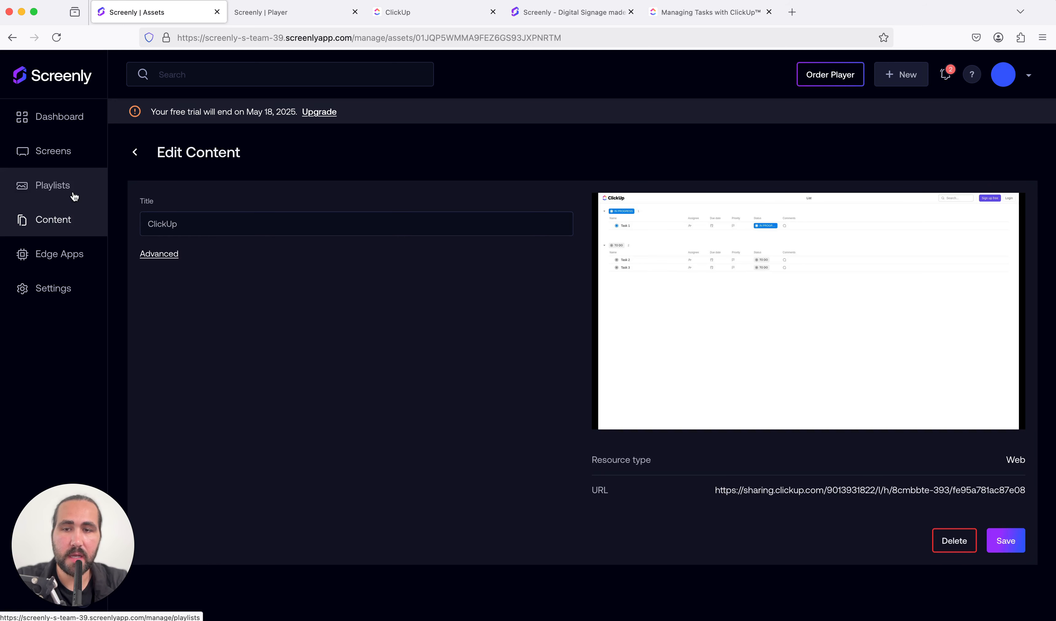
click(72, 218)
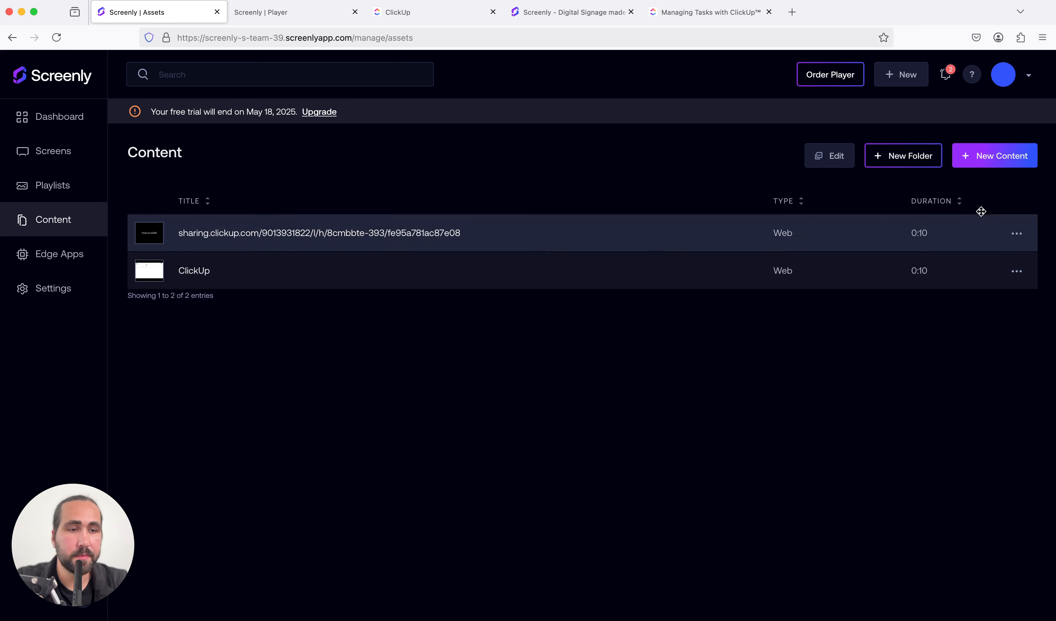
Delete the content item titled with the sharing.clickup.com link from the account
click(1010, 233)
click(998, 289)
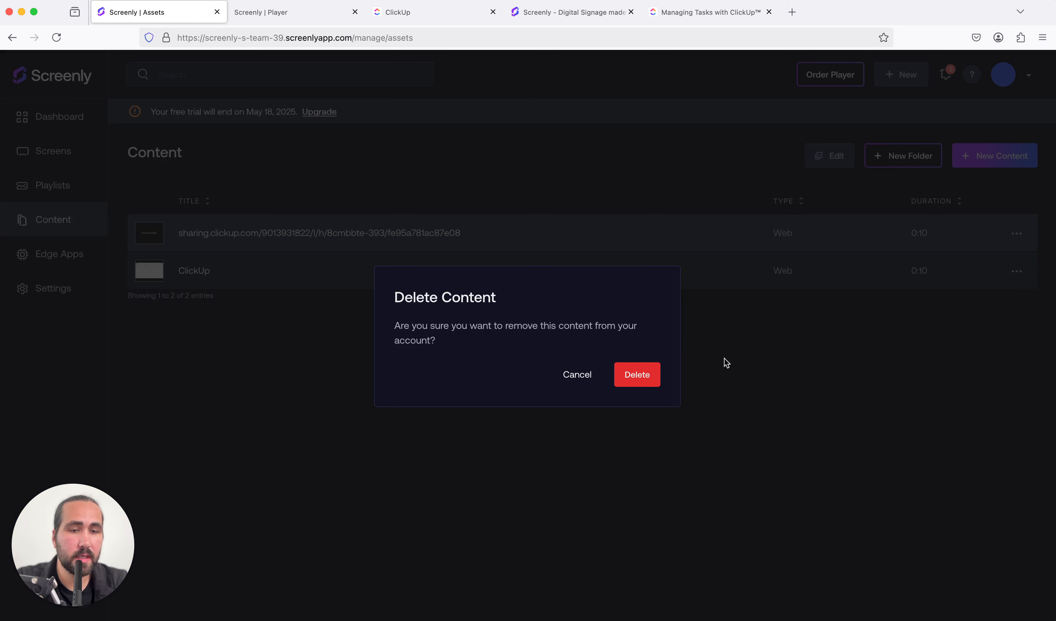
click(639, 375)
Start a new playlist and name it Project Management
click(38, 200)
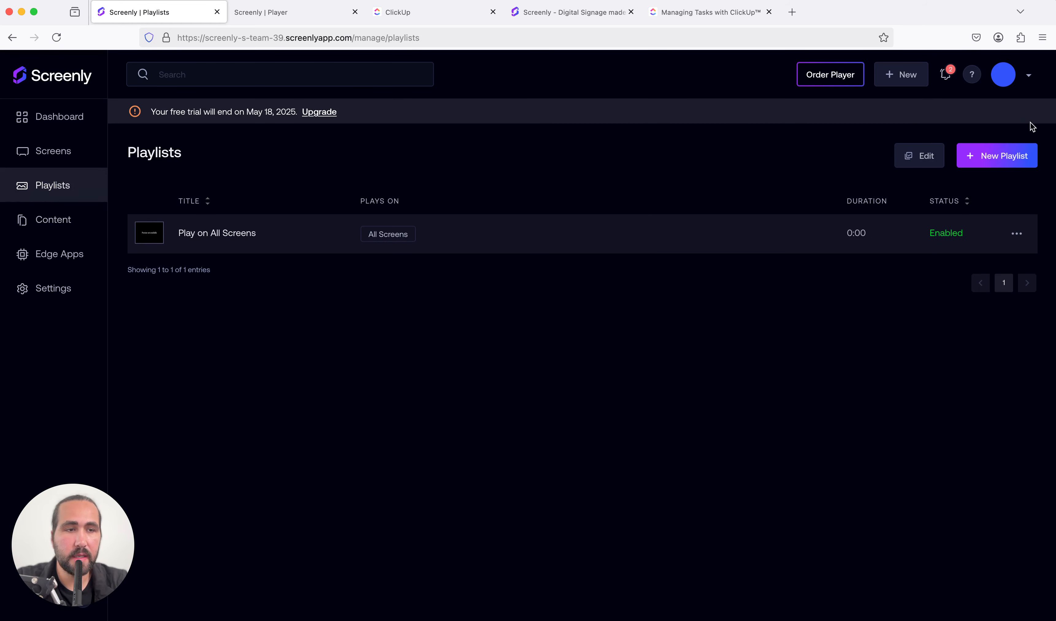
click(1007, 155)
click(260, 218)
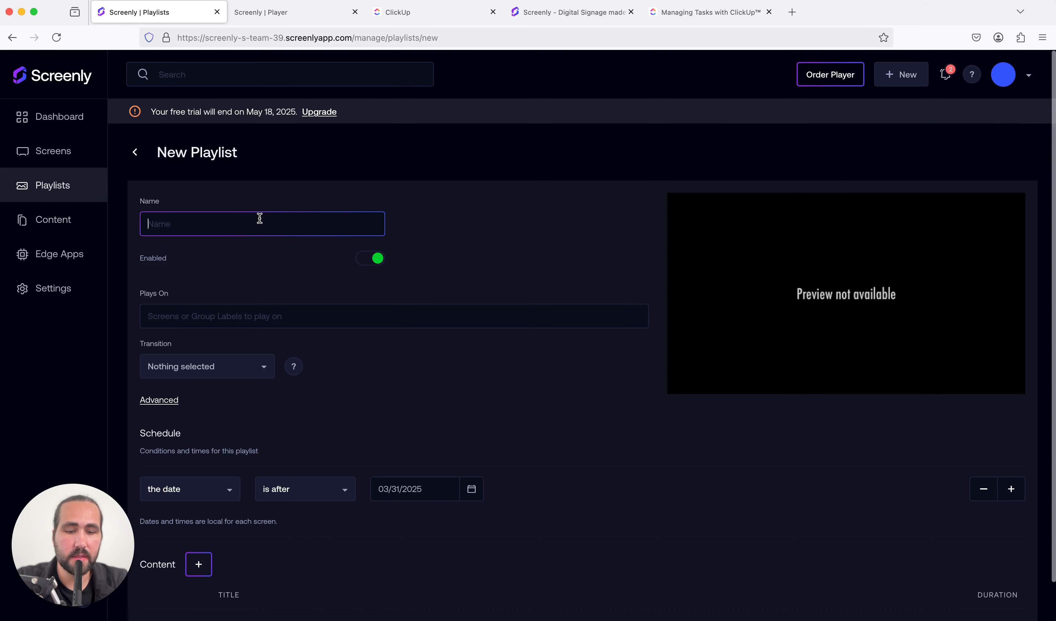
text(Project Management)
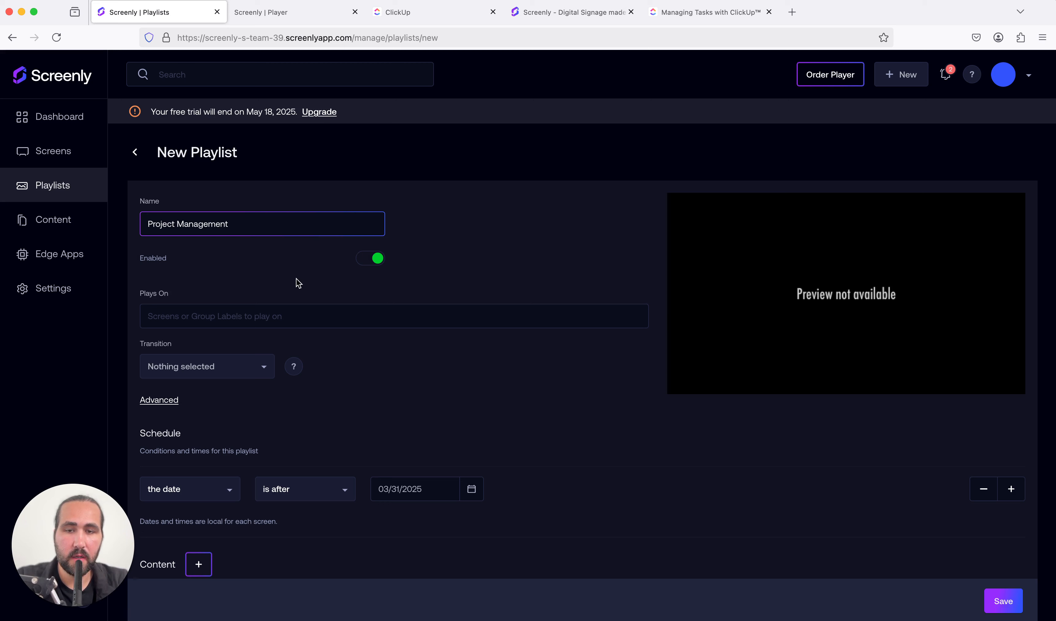
click(296, 279)
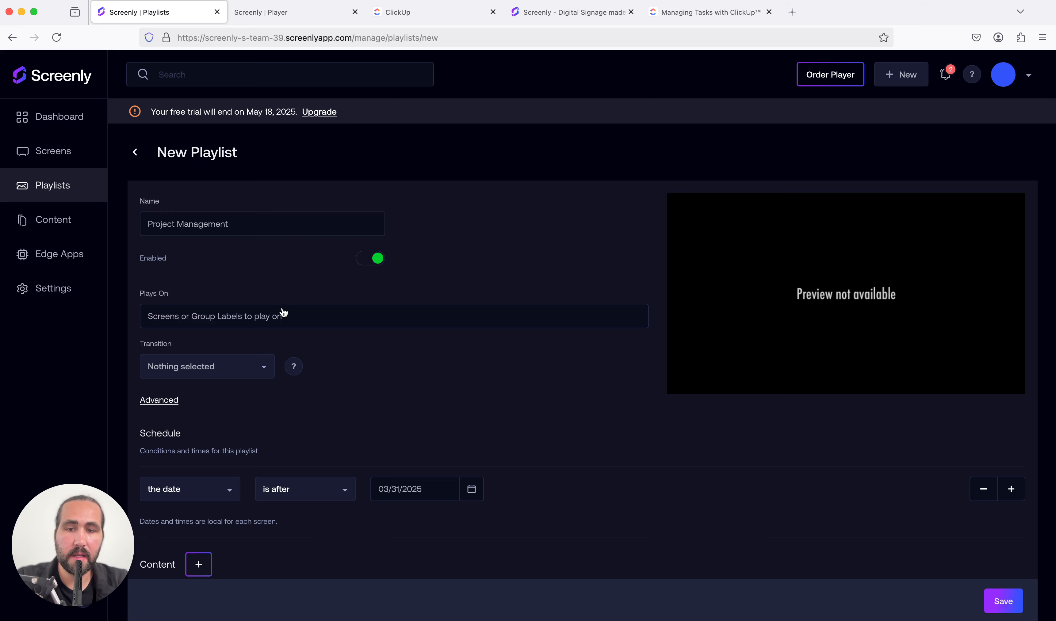
Add the ClickUp content item to the Project Management playlist
scroll(281, 325, down, 2)
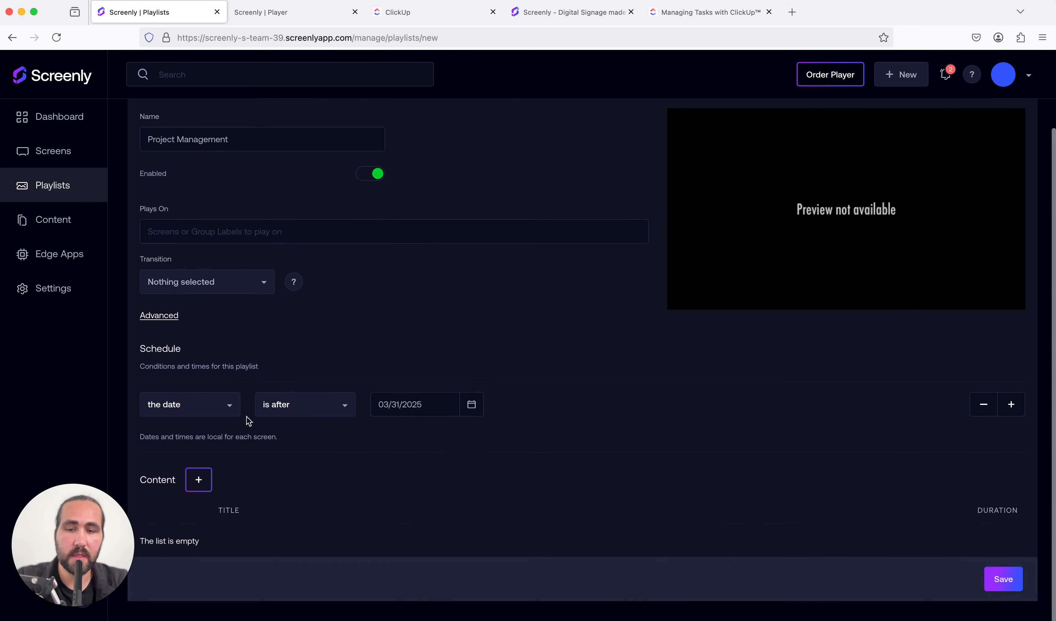
click(199, 480)
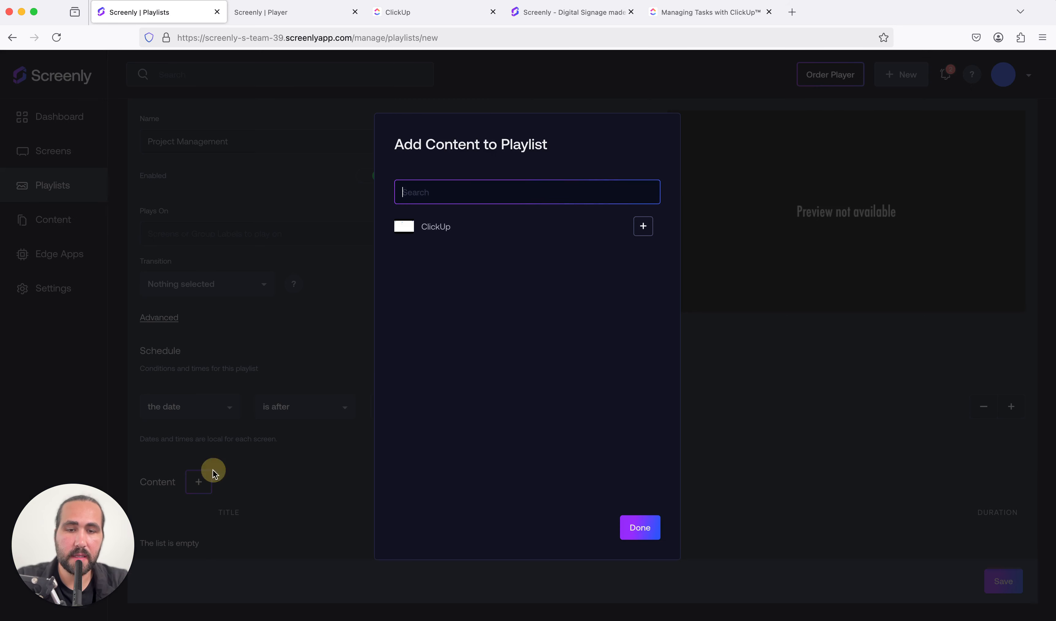
click(643, 226)
click(633, 533)
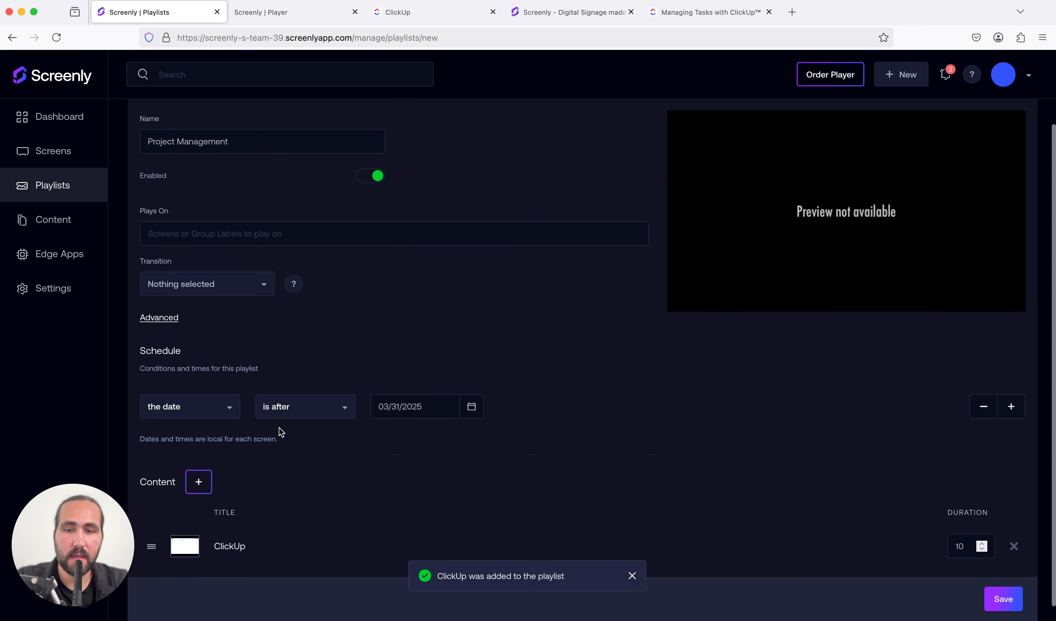
Set the playlist's schedule condition to dates after 03/30/2025
click(389, 406)
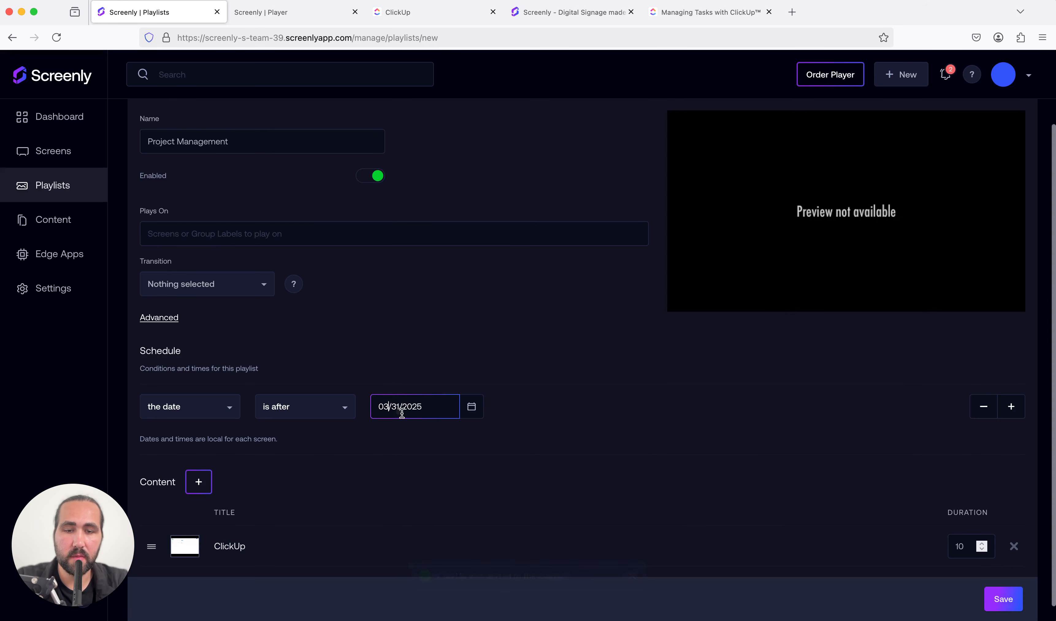
click(470, 407)
click(380, 381)
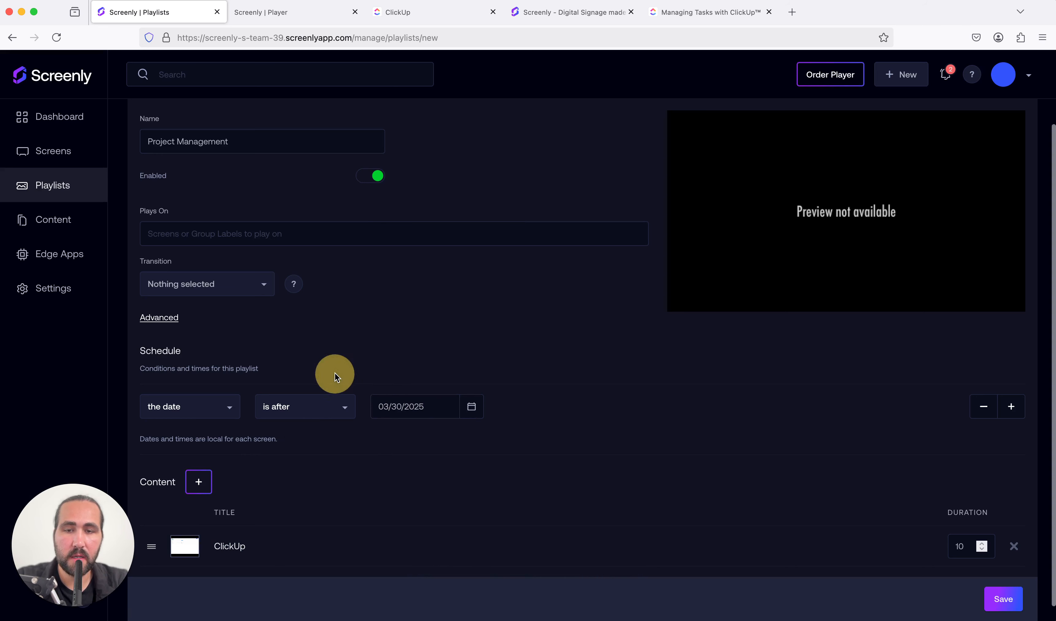
Assign the playlist to play on the Test Screen group label and save the playlist
click(228, 242)
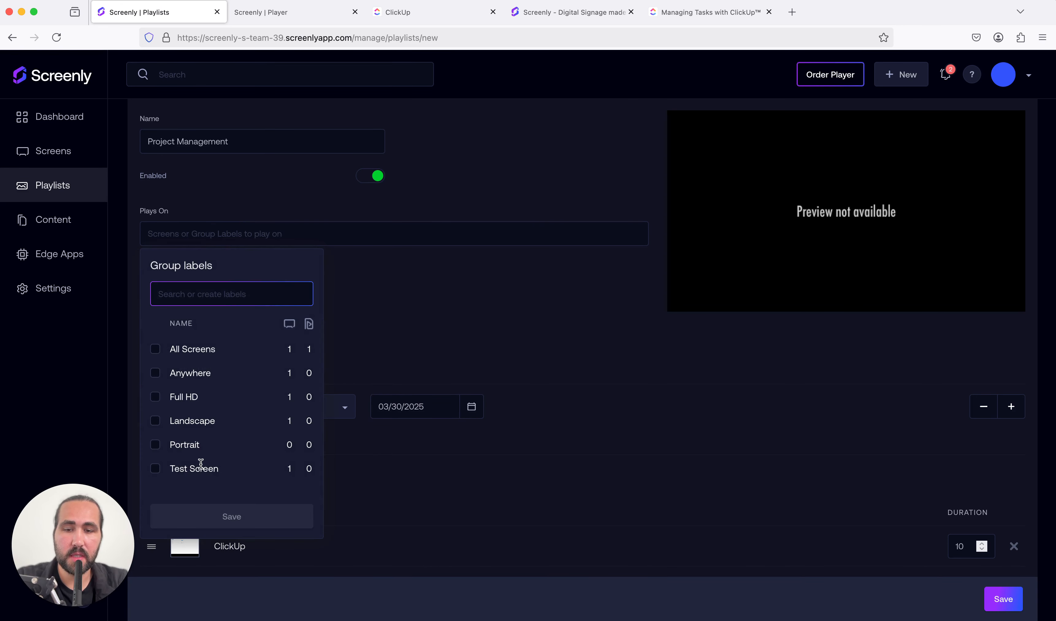
click(157, 469)
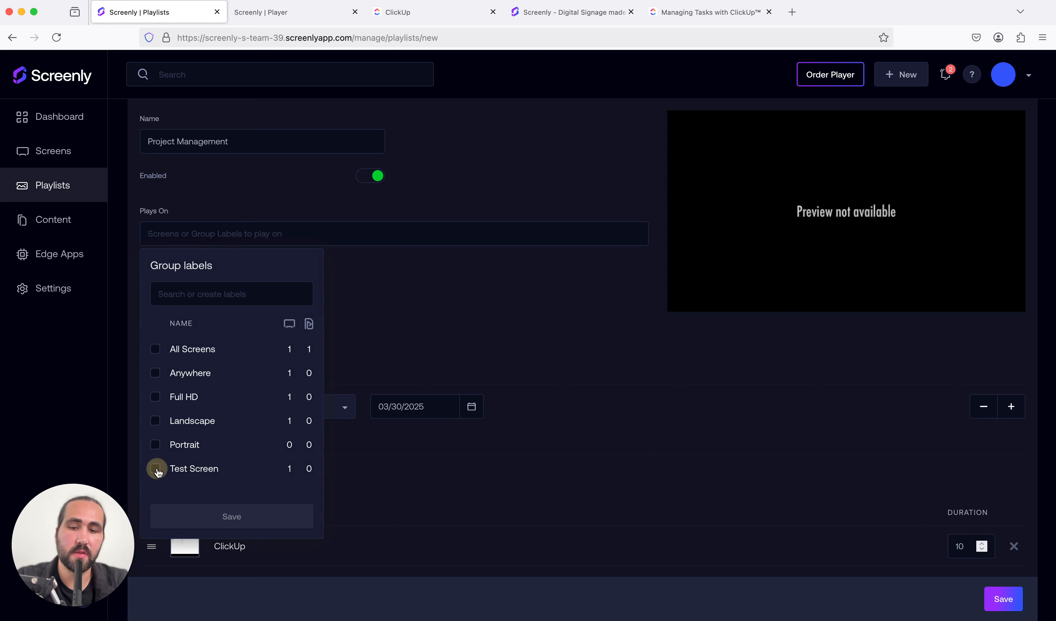
click(196, 514)
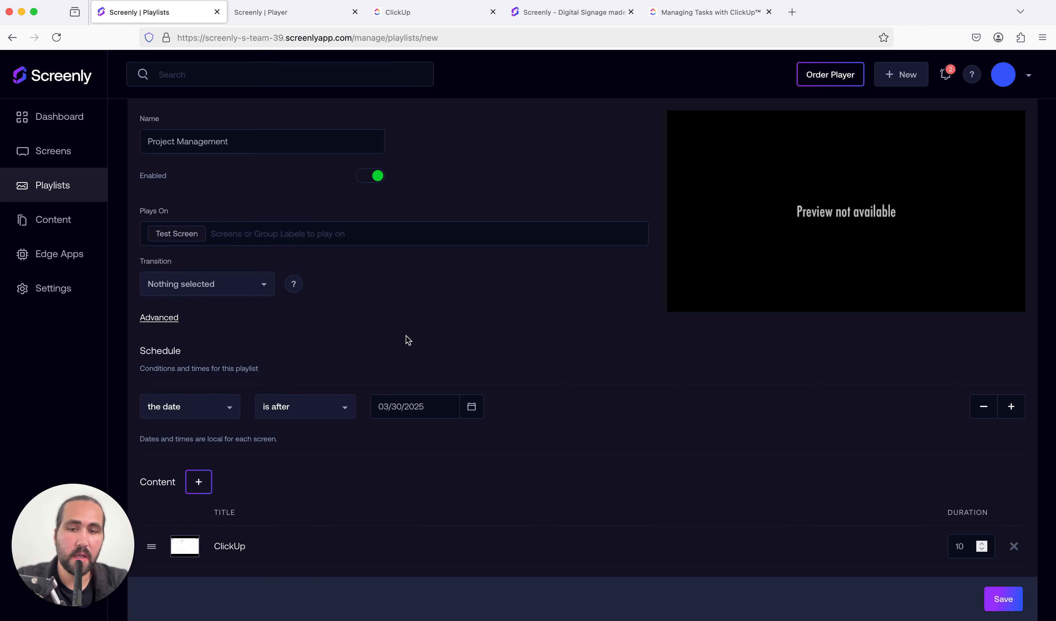
click(1019, 606)
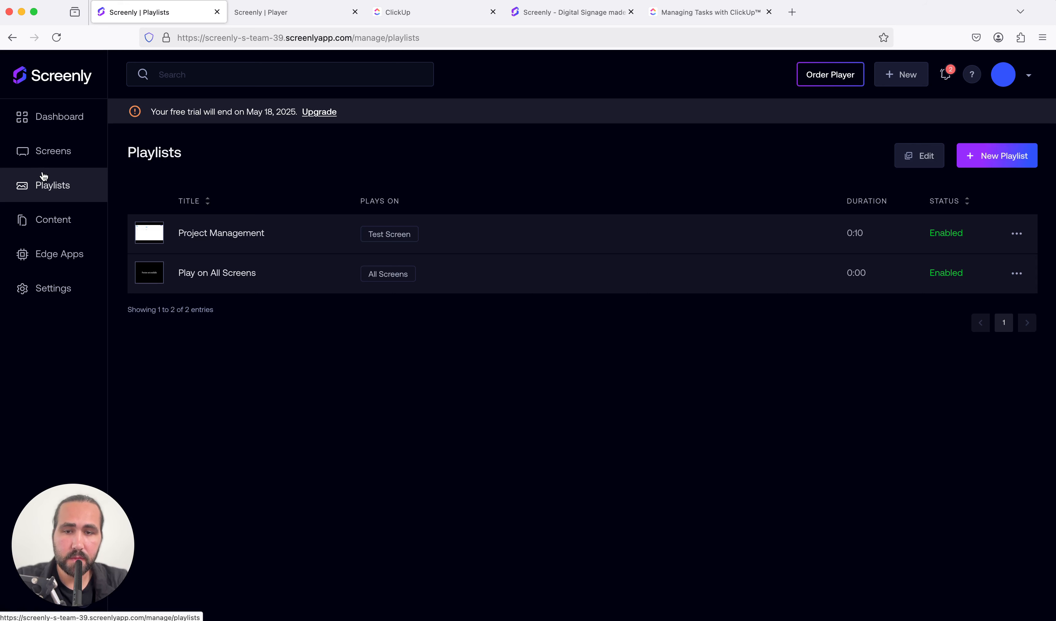
Review the setup across the content list, Test Screen's current playlist and the Project Management playlist's details
click(48, 219)
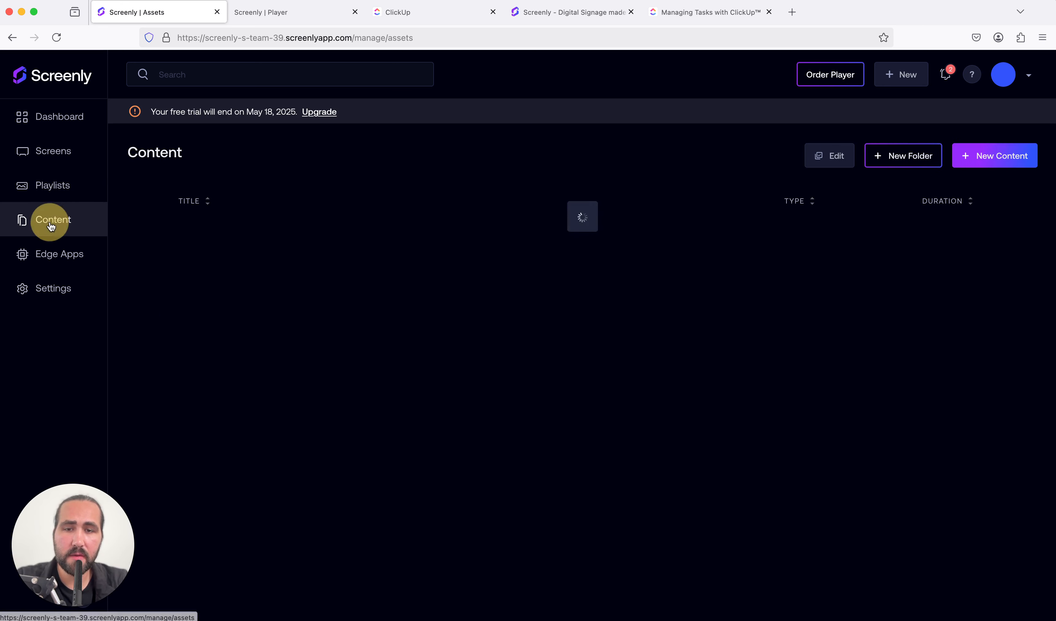
click(49, 190)
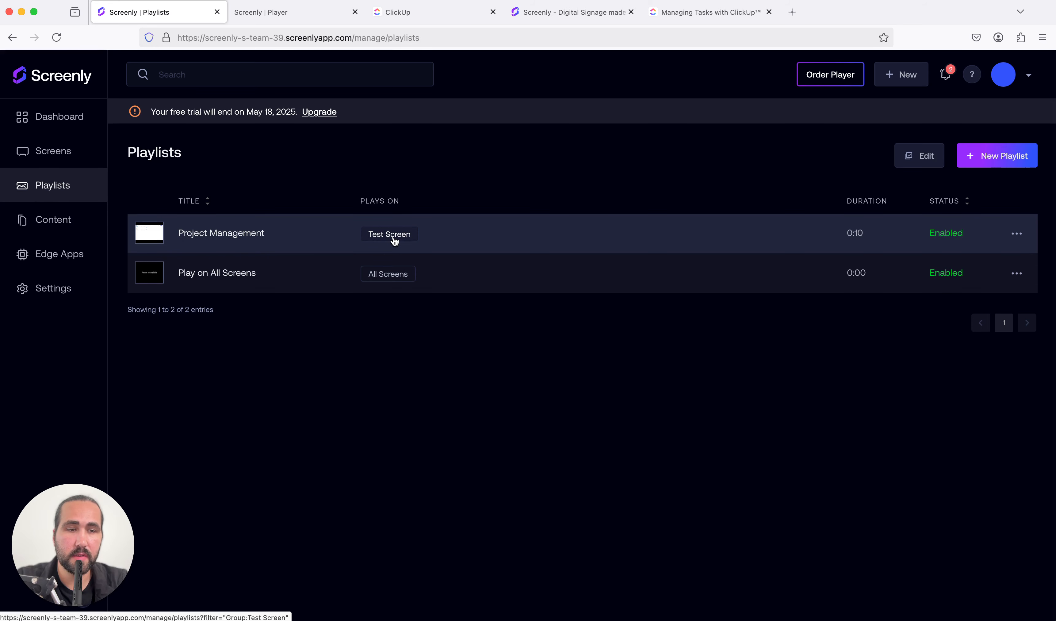
click(76, 152)
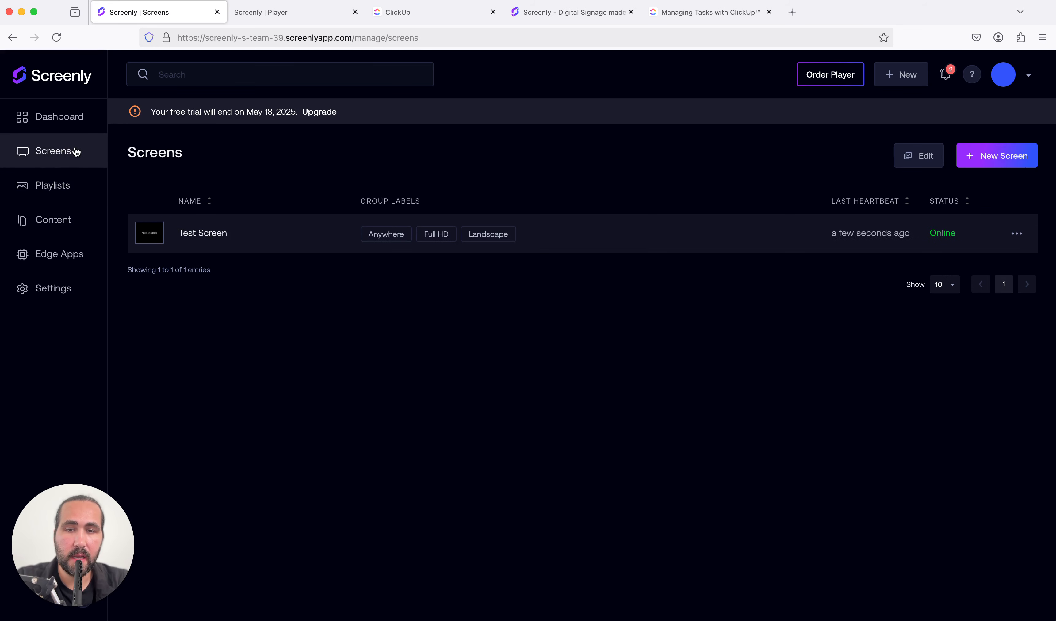
click(219, 230)
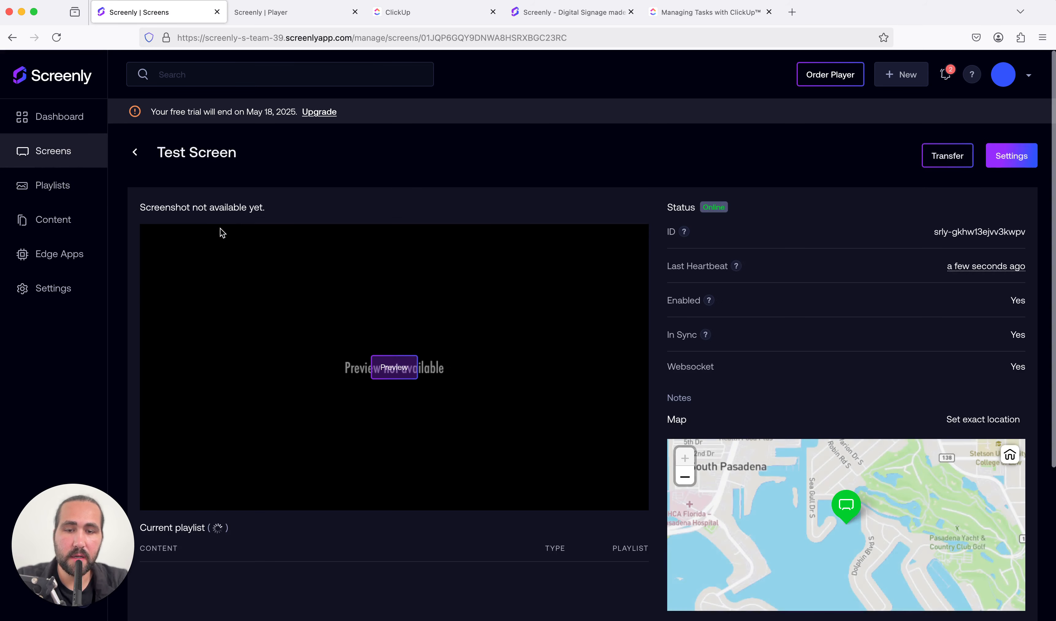
scroll(243, 514, down, 3)
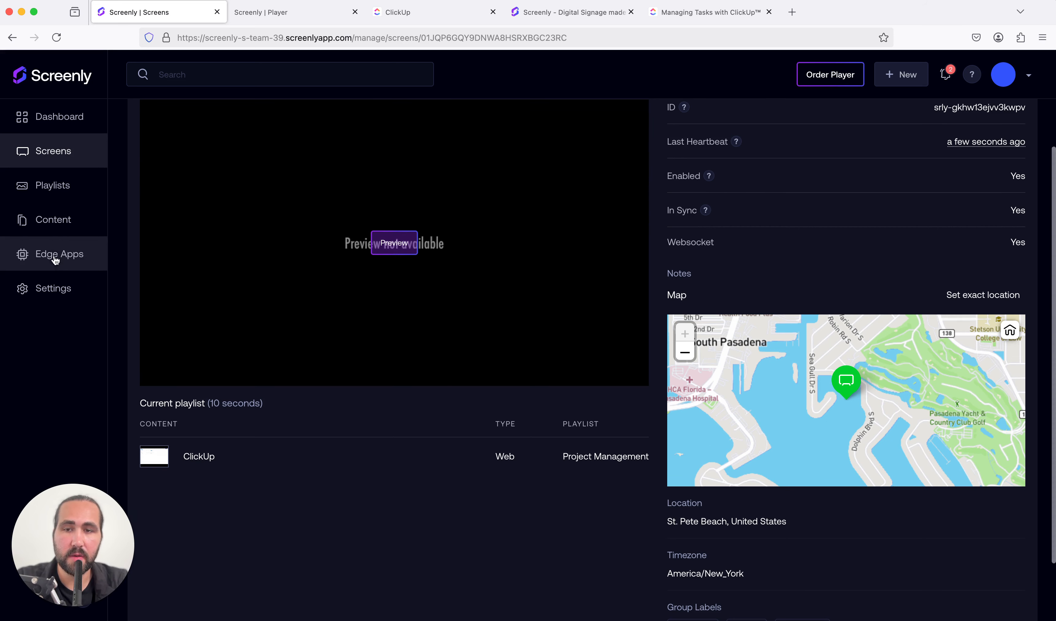
click(64, 190)
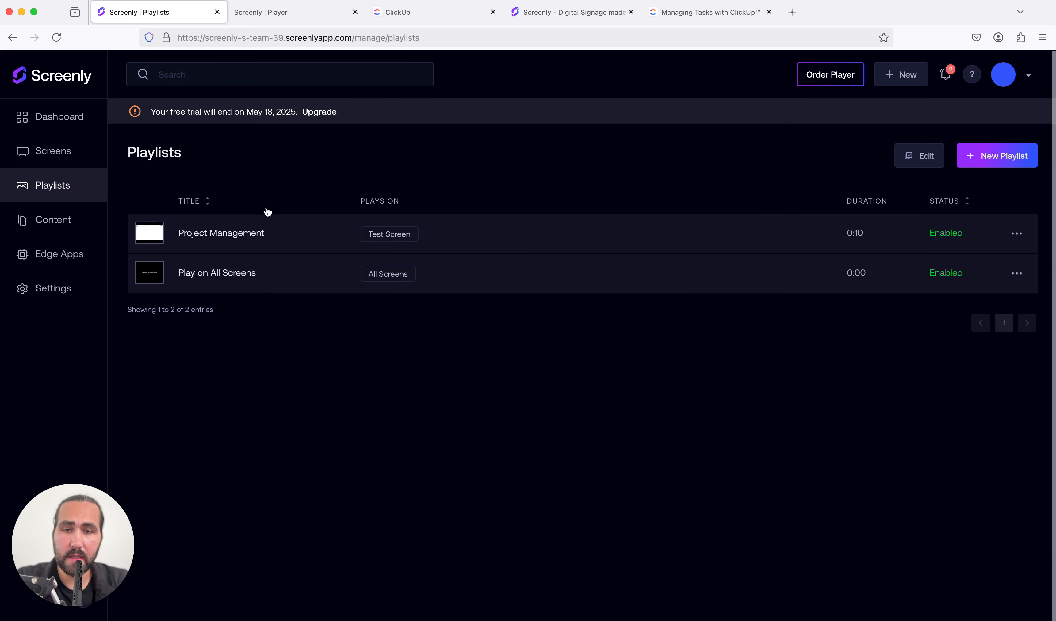
click(226, 233)
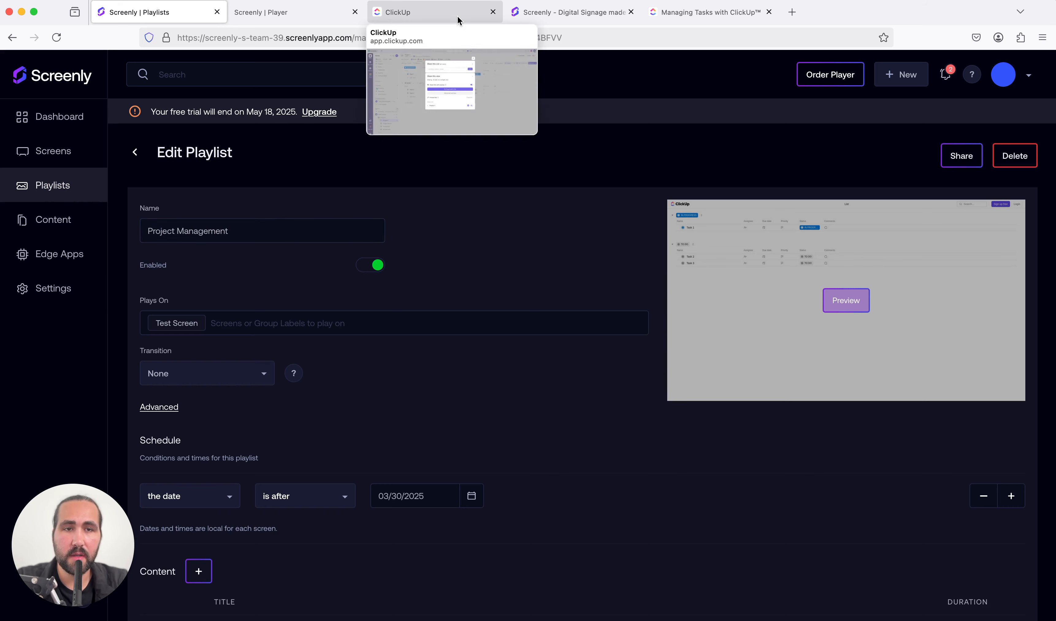
Switch to the ClickUp Tasks website page and view it, followed by the Screenly homepage
click(724, 17)
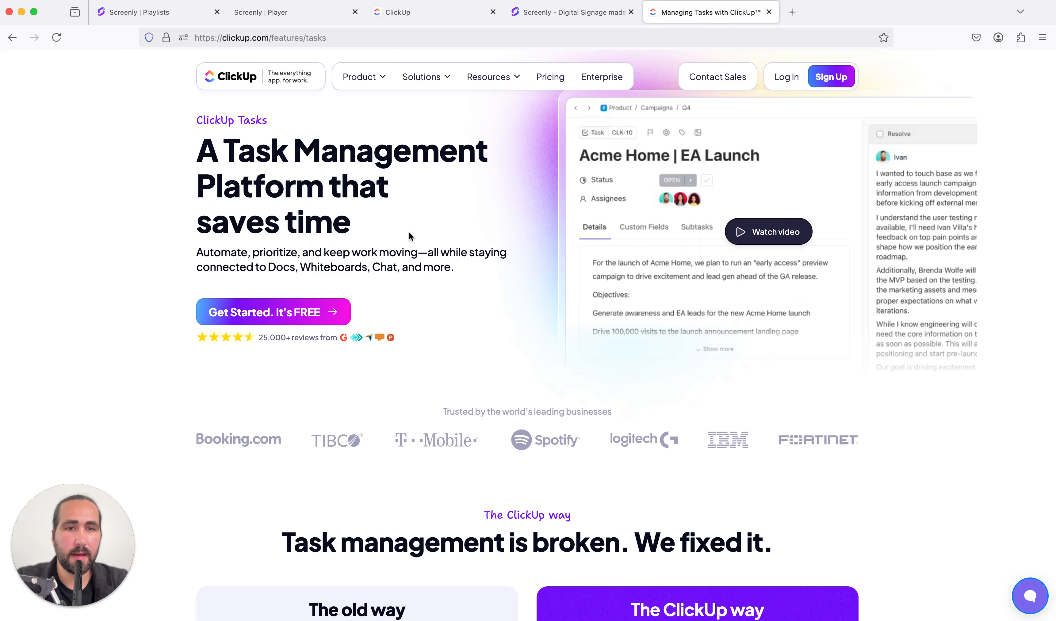
click(536, 3)
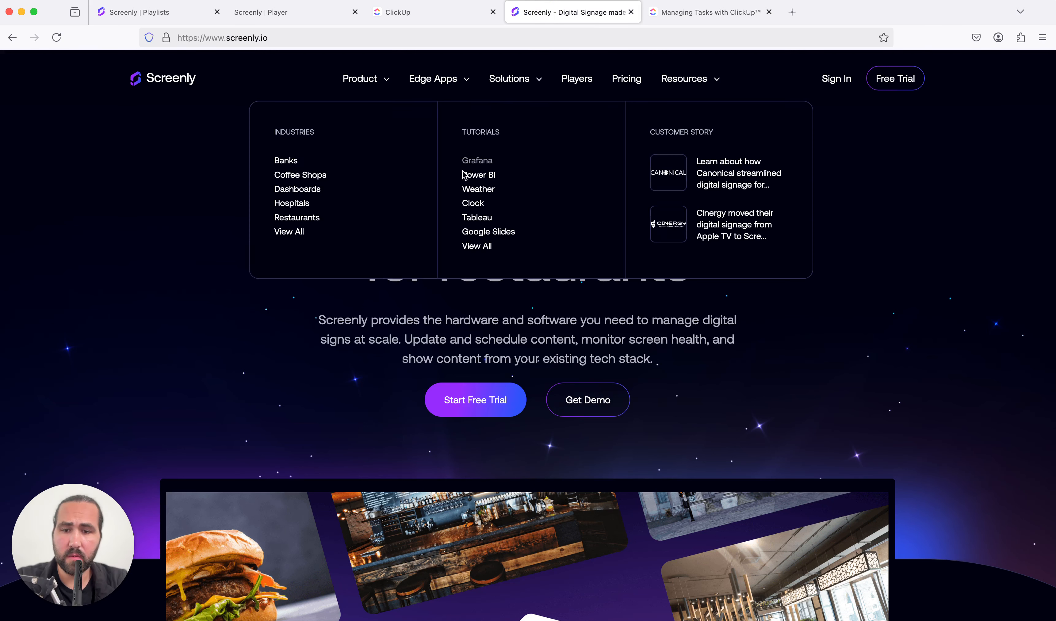